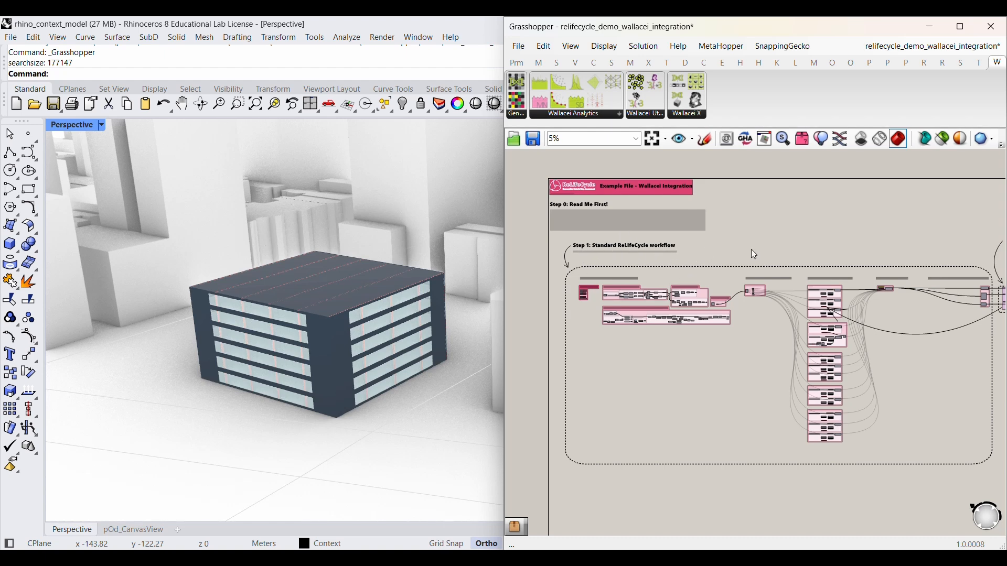
Step: Review the standard ReLifeCycle workflow from extracting building elements through to the three responsible material use assessment components
{"action": "right_click_drag", "start_coordinate": [819, 253], "coordinate": [801, 241]}
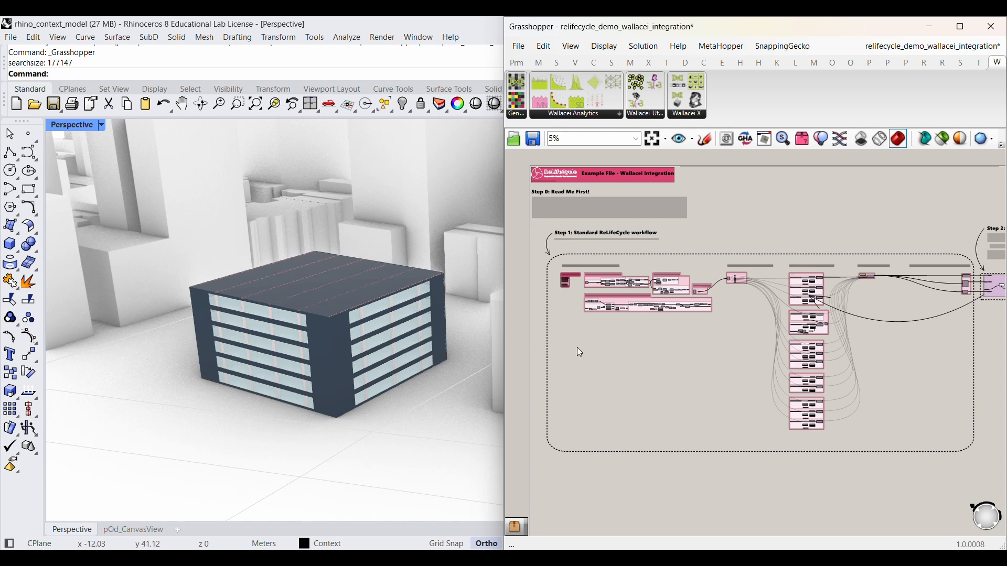
{"action": "scroll", "coordinate": [717, 262], "scroll_direction": "up", "scroll_amount": 5}
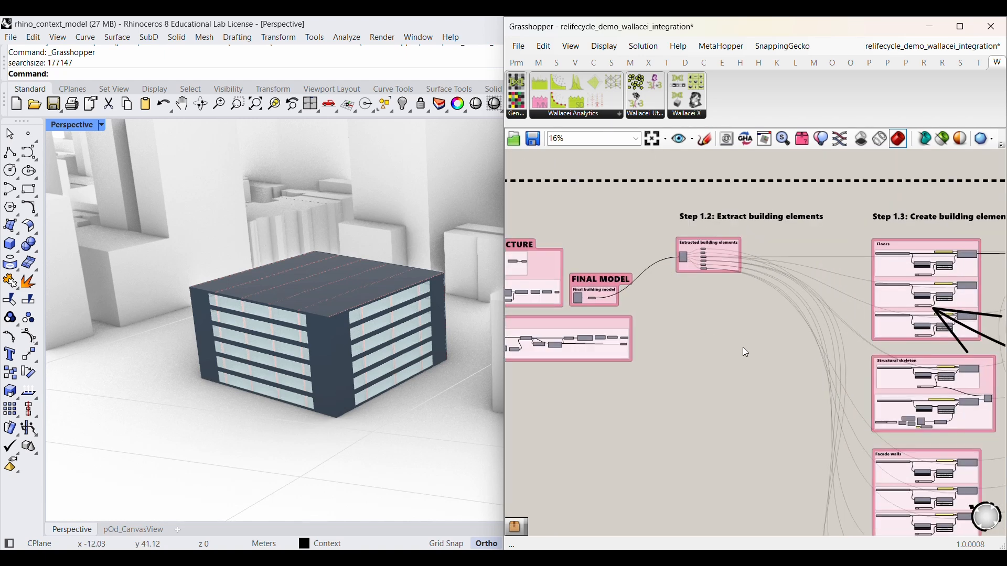
{"action": "right_click_drag", "start_coordinate": [743, 348], "coordinate": [594, 333]}
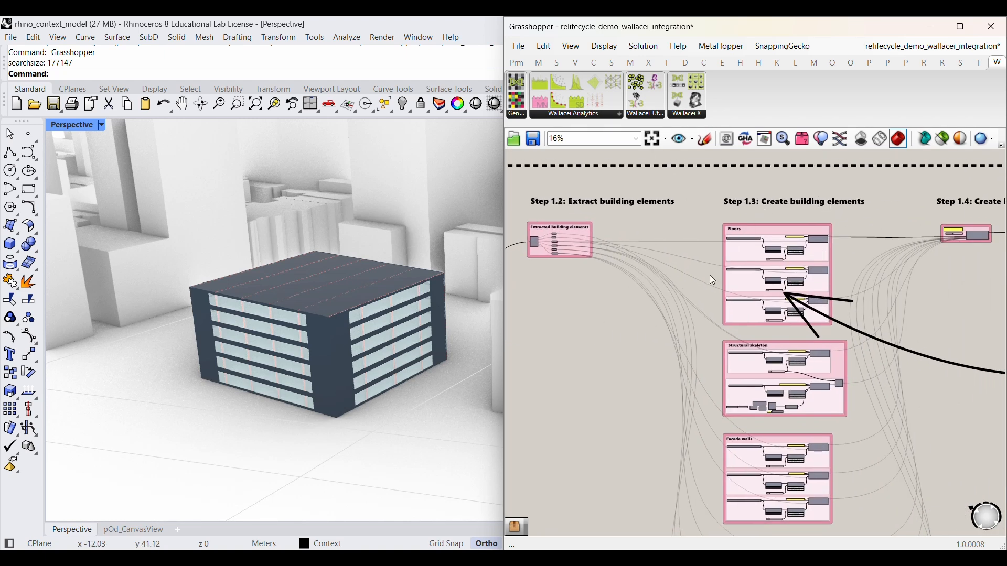
{"action": "right_click_drag", "start_coordinate": [836, 345], "coordinate": [675, 332]}
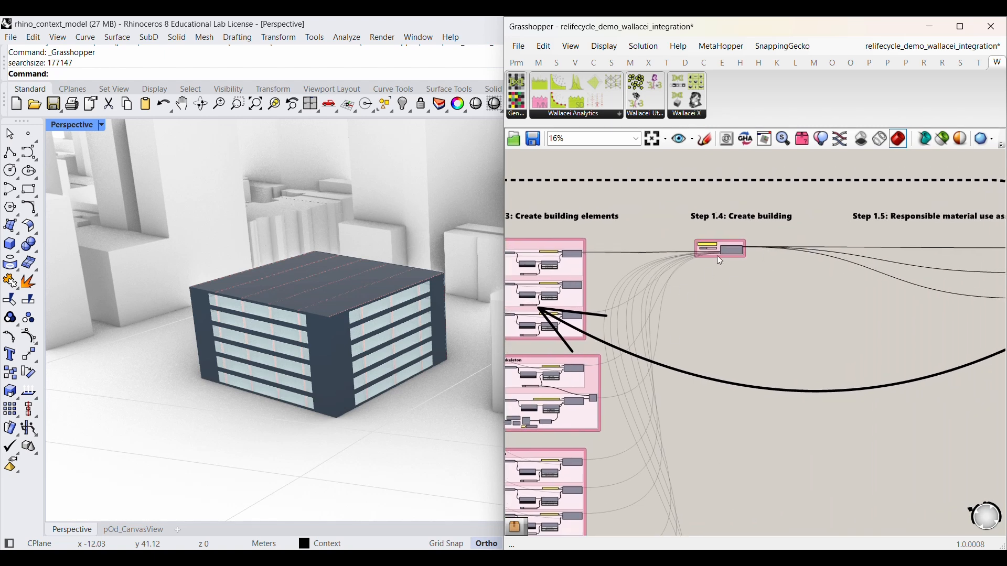
{"action": "right_click_drag", "start_coordinate": [790, 269], "coordinate": [654, 265]}
{"action": "scroll", "coordinate": [792, 246], "scroll_direction": "up", "scroll_amount": 6}
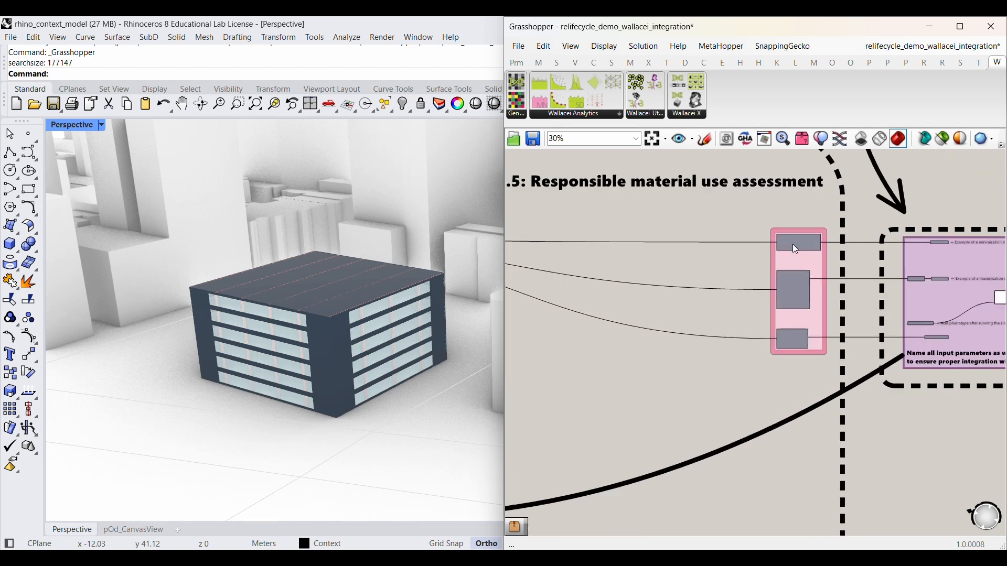
{"action": "scroll", "coordinate": [855, 278], "scroll_direction": "up", "scroll_amount": 3}
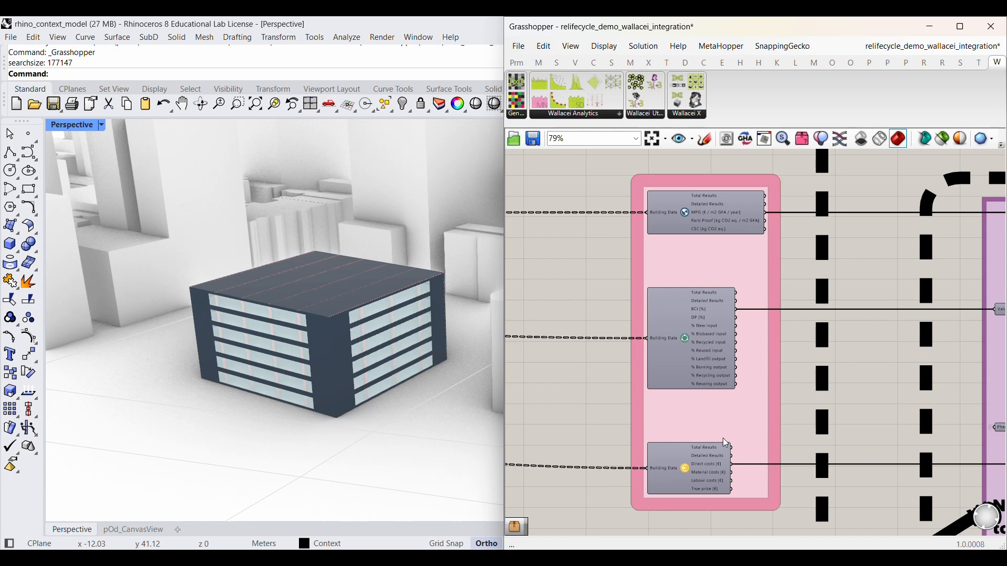
Step: Review the Step 2 Wallacei setup group, including the example minimisation and maximisation objectives and the Wallacei X component
{"action": "scroll", "coordinate": [724, 437], "scroll_direction": "down", "scroll_amount": 2}
{"action": "scroll", "coordinate": [730, 438], "scroll_direction": "down", "scroll_amount": 7}
{"action": "right_click_drag", "start_coordinate": [851, 367], "coordinate": [700, 370]}
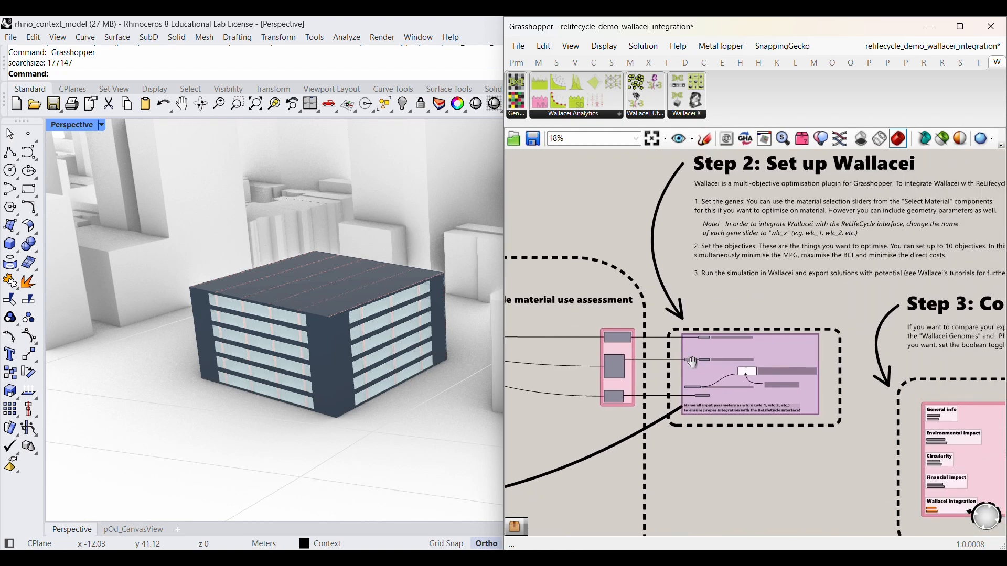
{"action": "scroll", "coordinate": [750, 370], "scroll_direction": "up", "scroll_amount": 10}
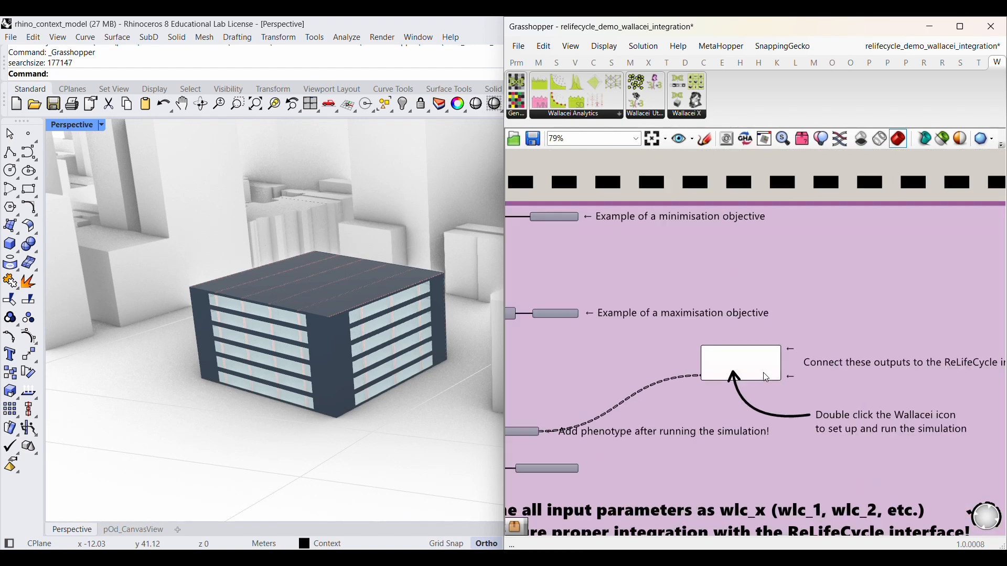
{"action": "scroll", "coordinate": [780, 347], "scroll_direction": "down", "scroll_amount": 4}
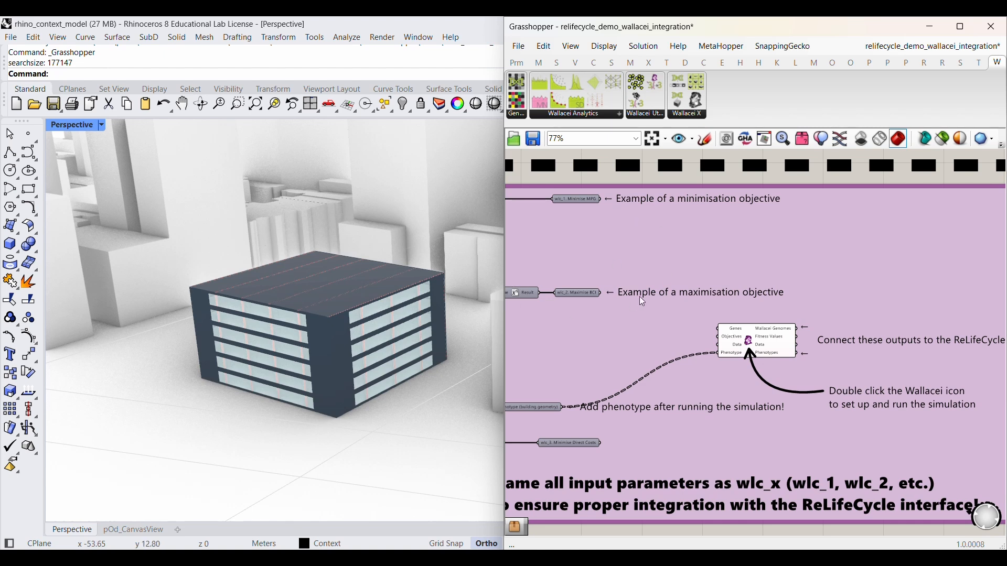
{"action": "scroll", "coordinate": [729, 328], "scroll_direction": "up", "scroll_amount": 2}
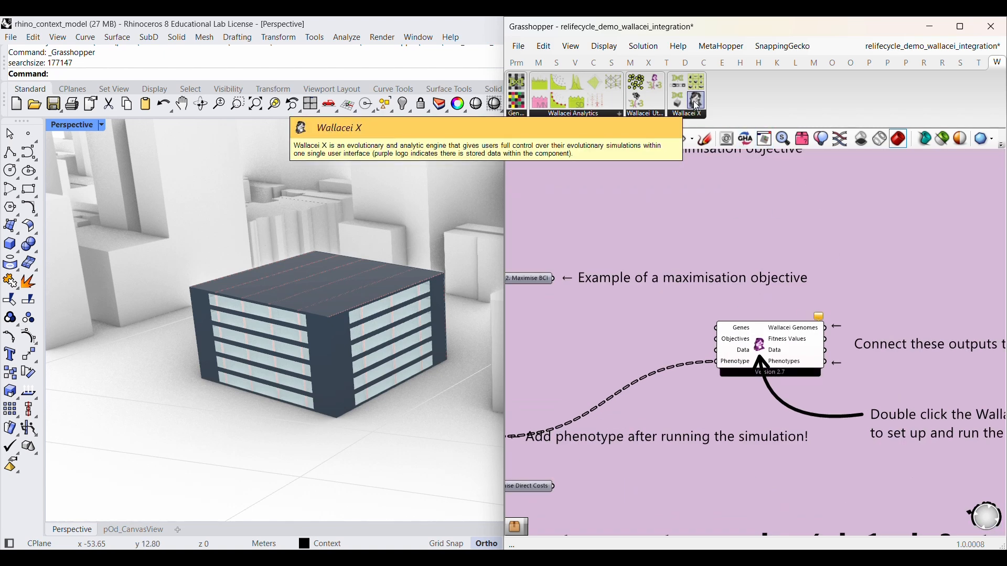
Step: Place a second Wallacei X component above the existing one and delete it
{"action": "left_click_drag", "start_coordinate": [698, 105], "coordinate": [765, 241]}
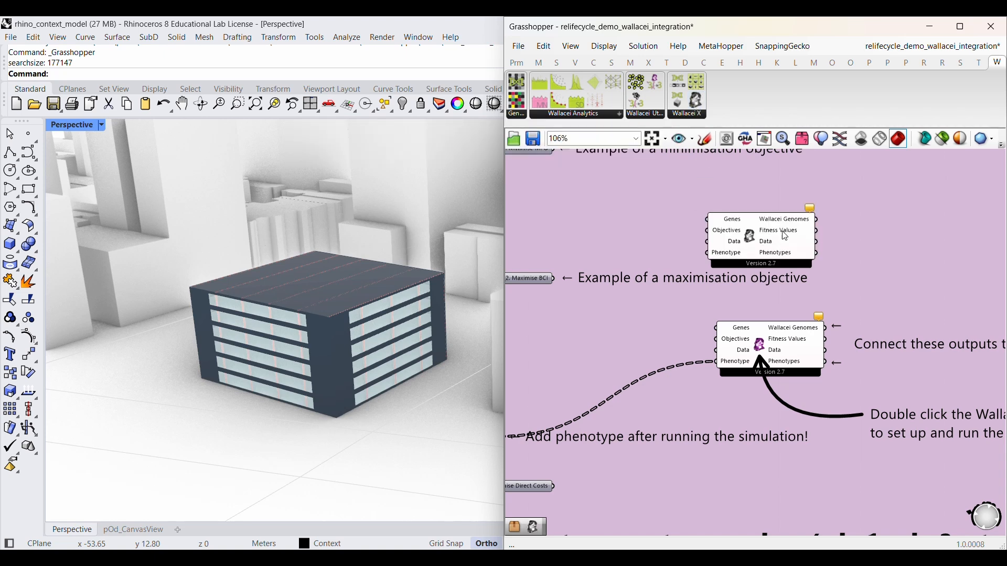
{"action": "left_click", "coordinate": [767, 243]}
{"action": "key", "text": "Delete"}
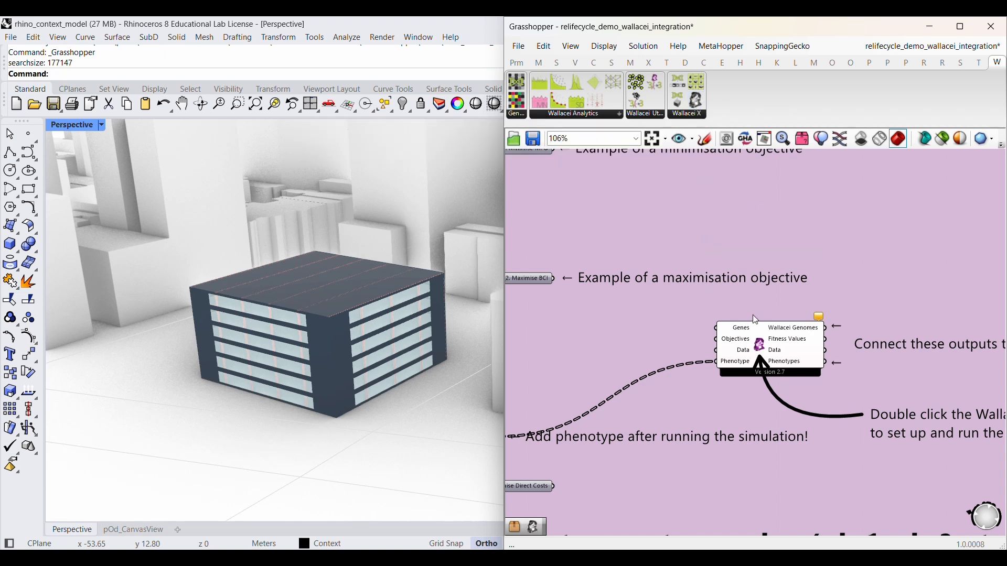
Step: Examine the material selection sliders wlc_1, wlc_2 and wlc_3 and their Select Material components in the Floors group
{"action": "scroll", "coordinate": [755, 321], "scroll_direction": "up", "scroll_amount": 3}
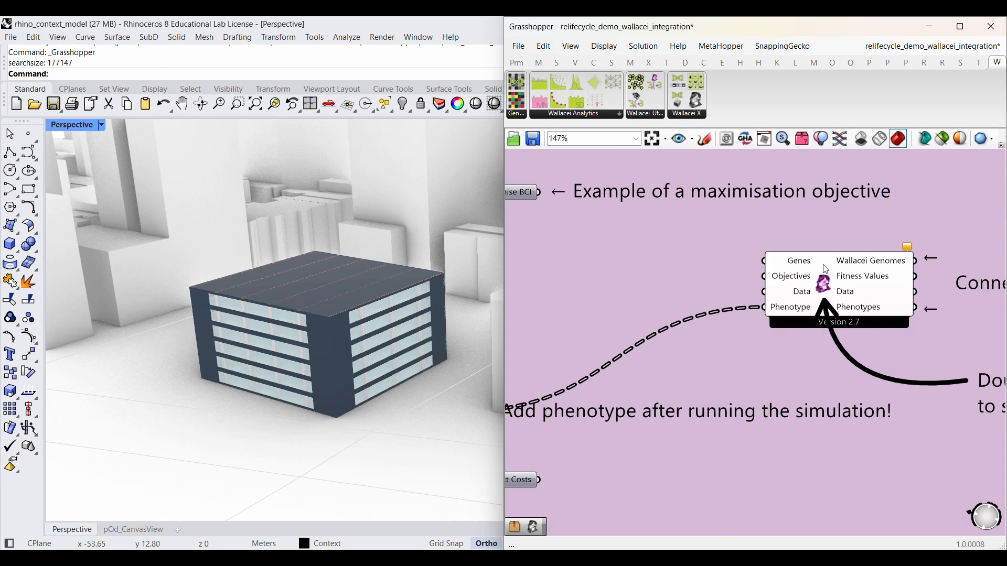
{"action": "scroll", "coordinate": [829, 261], "scroll_direction": "down", "scroll_amount": 2}
{"action": "scroll", "coordinate": [827, 260], "scroll_direction": "down", "scroll_amount": 12}
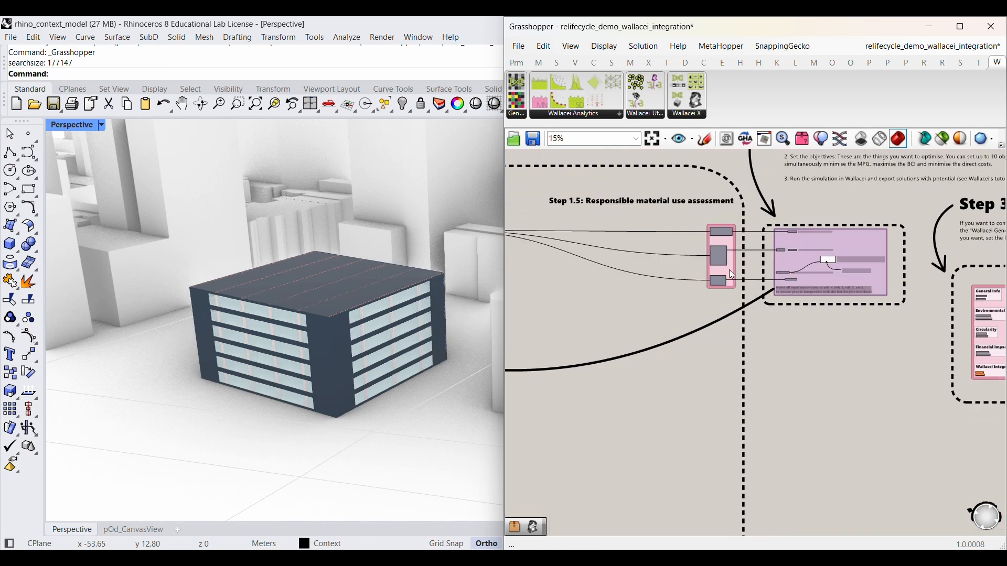
{"action": "right_click_drag", "start_coordinate": [645, 267], "coordinate": [824, 260]}
{"action": "scroll", "coordinate": [571, 256], "scroll_direction": "up", "scroll_amount": 12}
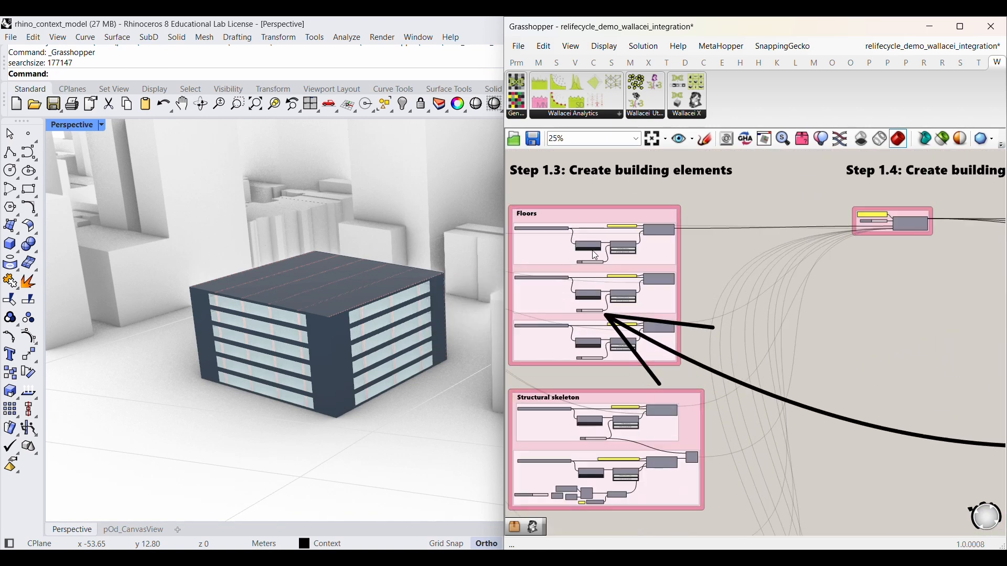
{"action": "right_click_drag", "start_coordinate": [556, 287], "coordinate": [625, 299]}
{"action": "mouse_move", "coordinate": [670, 300]}
{"action": "left_mouse_down"}
{"action": "mouse_move", "coordinate": [621, 300]}
{"action": "mouse_move", "coordinate": [691, 297]}
{"action": "mouse_move", "coordinate": [663, 299]}
{"action": "left_mouse_up"}
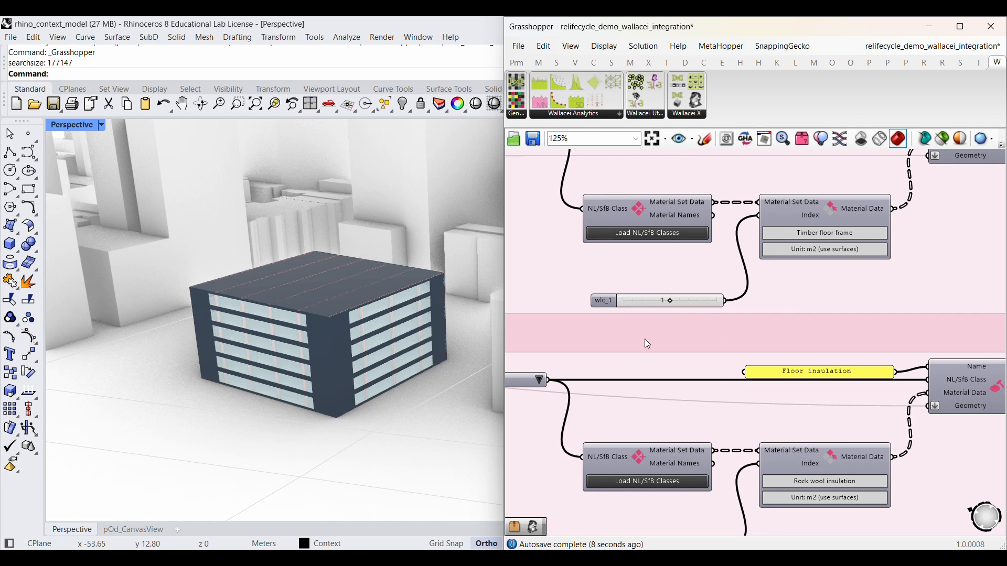
{"action": "scroll", "coordinate": [662, 307], "scroll_direction": "down", "scroll_amount": 3}
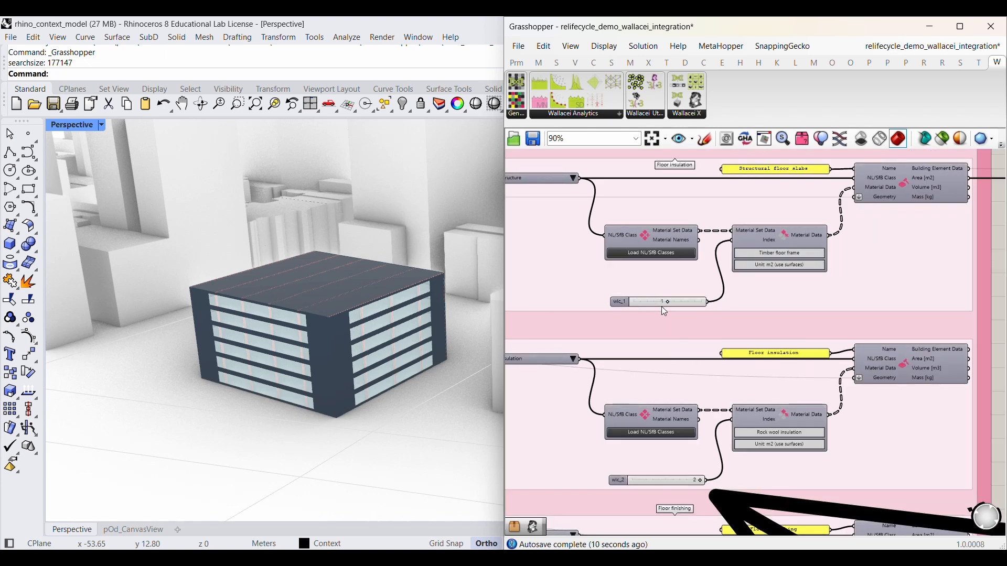
{"action": "scroll", "coordinate": [653, 308], "scroll_direction": "up", "scroll_amount": 3}
{"action": "scroll", "coordinate": [695, 288], "scroll_direction": "down", "scroll_amount": 1}
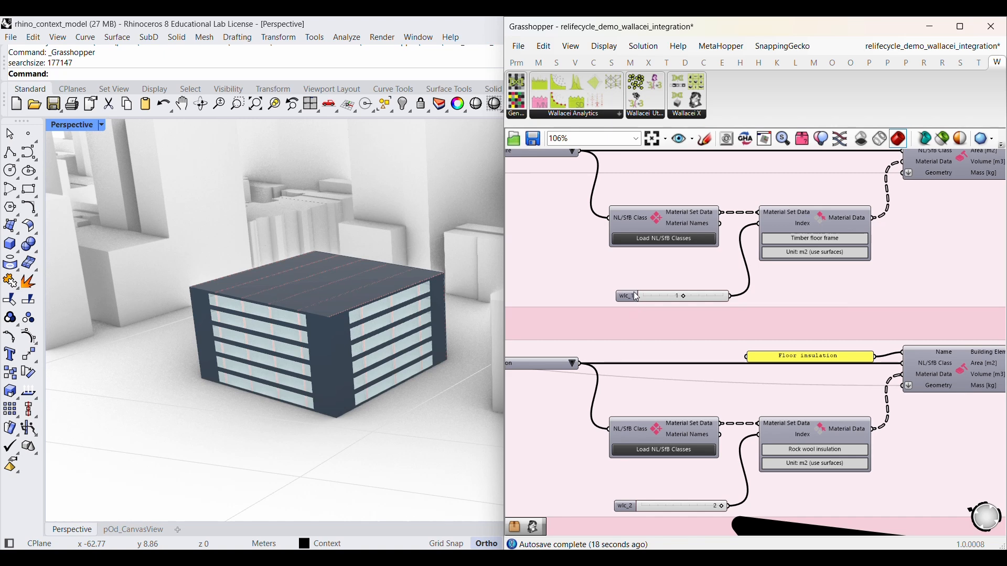
{"action": "mouse_move", "coordinate": [633, 297]}
{"action": "right_click_drag", "start_coordinate": [641, 300], "coordinate": [629, 206]}
{"action": "right_click_drag", "start_coordinate": [633, 416], "coordinate": [639, 285]}
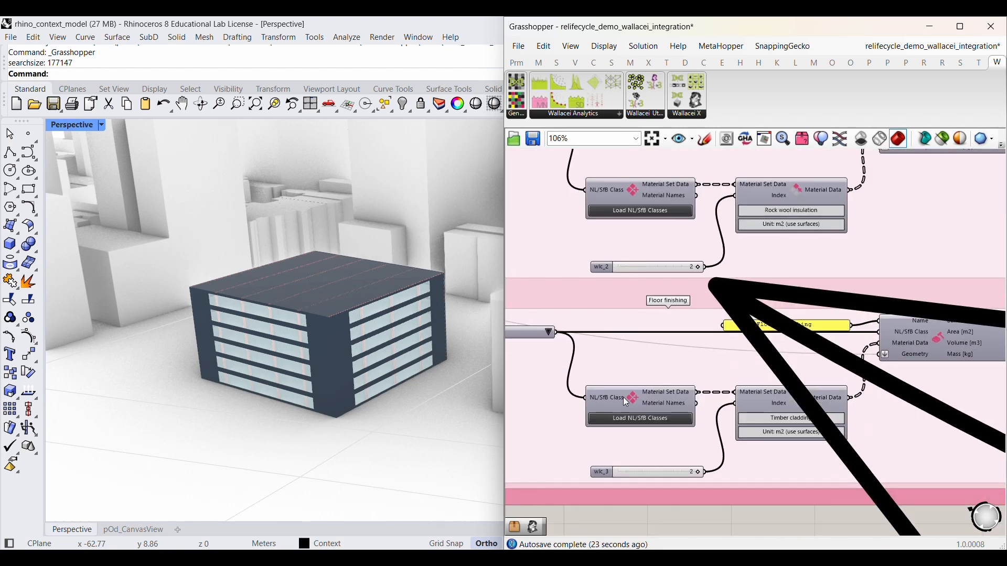
{"action": "right_click", "coordinate": [623, 306]}
Step: Connect all sliders to the Genes input of the Wallacei X component using its Select all Sliders option
{"action": "scroll", "coordinate": [563, 422], "scroll_direction": "down", "scroll_amount": 10}
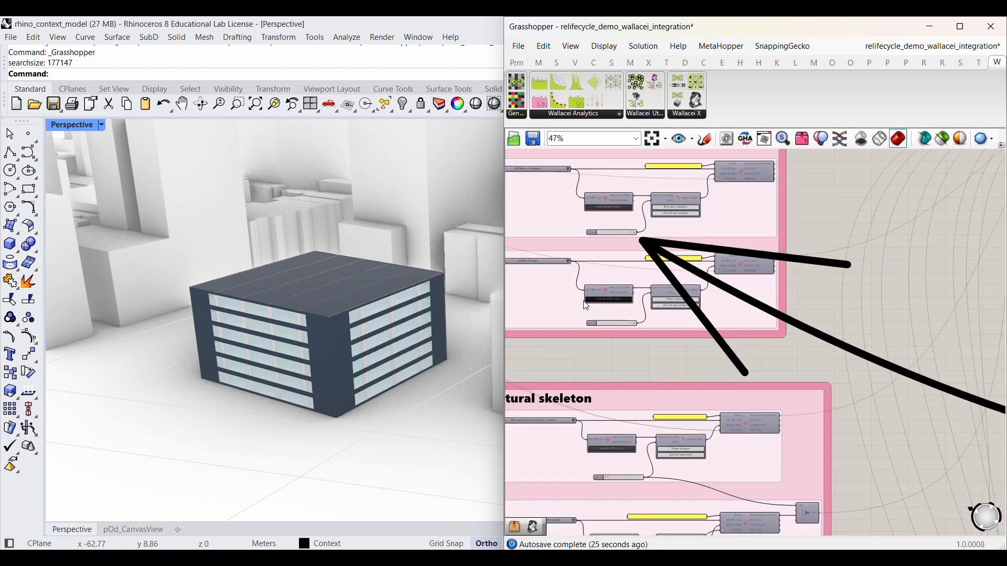
{"action": "scroll", "coordinate": [734, 270], "scroll_direction": "up", "scroll_amount": 10}
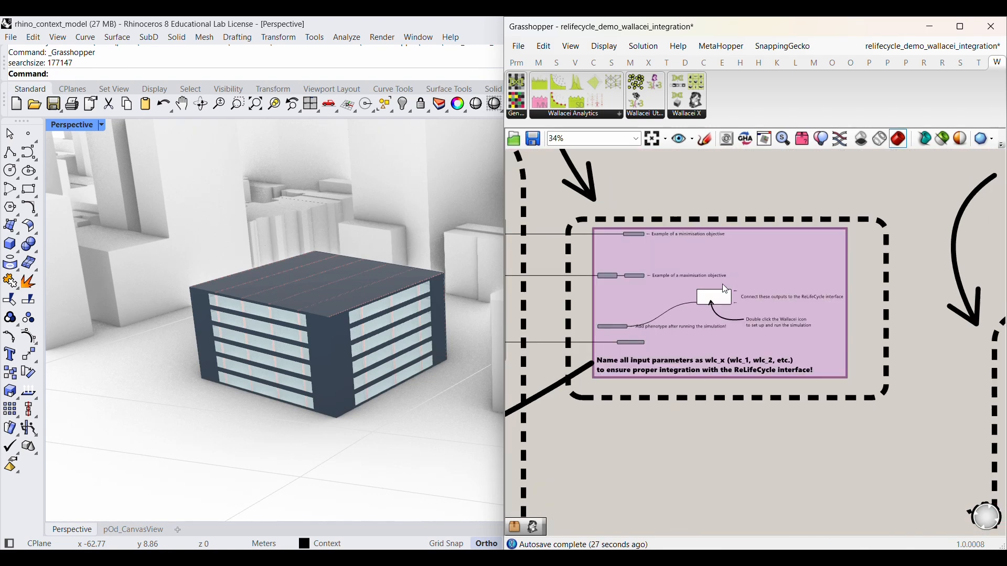
{"action": "right_click_drag", "start_coordinate": [655, 346], "coordinate": [691, 328]}
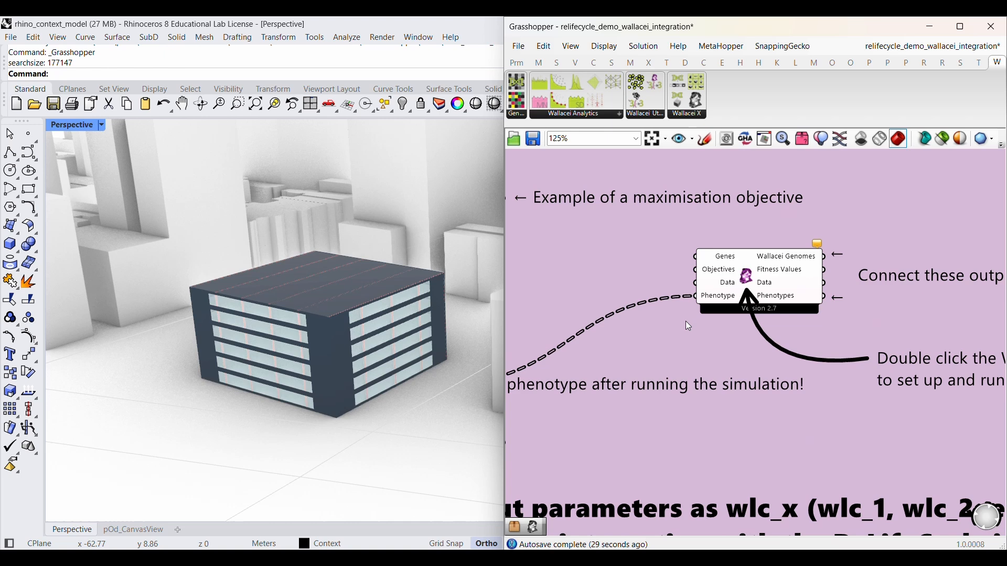
{"action": "right_click", "coordinate": [751, 283]}
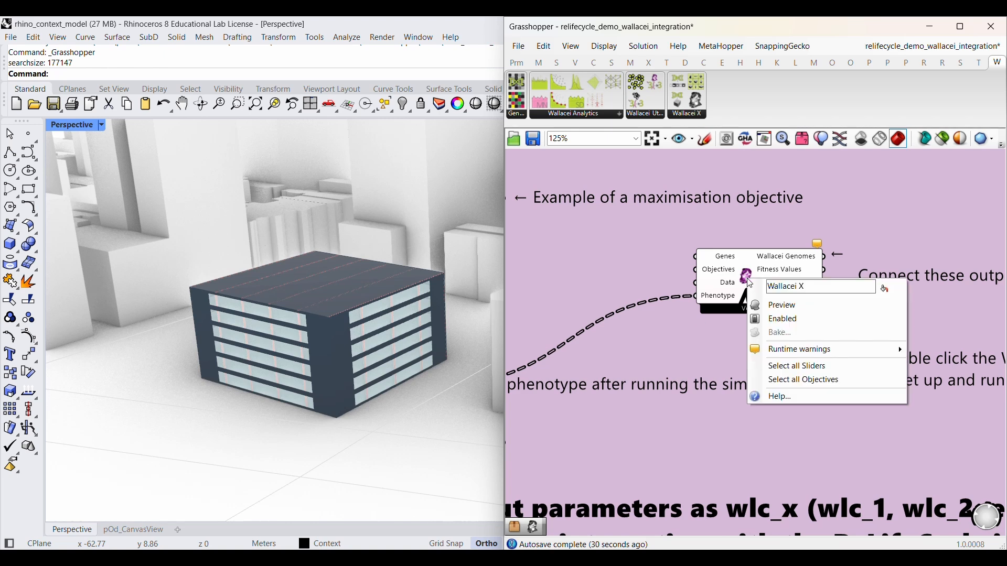
{"action": "left_click", "coordinate": [810, 365]}
Step: Trace the gene connections between the building element groups and the Genes input of Wallacei X
{"action": "scroll", "coordinate": [839, 337], "scroll_direction": "down", "scroll_amount": 10}
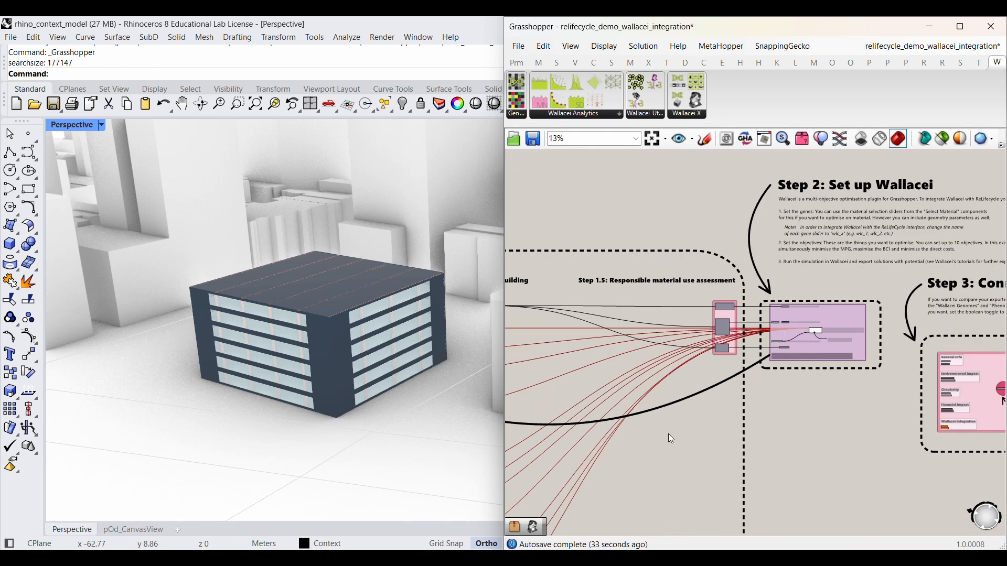
{"action": "right_click_drag", "start_coordinate": [623, 445], "coordinate": [955, 331]}
{"action": "right_click_drag", "start_coordinate": [708, 357], "coordinate": [777, 347]}
{"action": "mouse_move", "coordinate": [765, 387]}
{"action": "right_mouse_down"}
{"action": "mouse_move", "coordinate": [744, 333]}
{"action": "mouse_move", "coordinate": [727, 337]}
{"action": "right_mouse_up"}
{"action": "right_click_drag", "start_coordinate": [812, 295], "coordinate": [598, 366]}
{"action": "right_click_drag", "start_coordinate": [918, 224], "coordinate": [766, 268]}
{"action": "scroll", "coordinate": [834, 275], "scroll_direction": "up", "scroll_amount": 5}
{"action": "scroll", "coordinate": [807, 299], "scroll_direction": "up", "scroll_amount": 6}
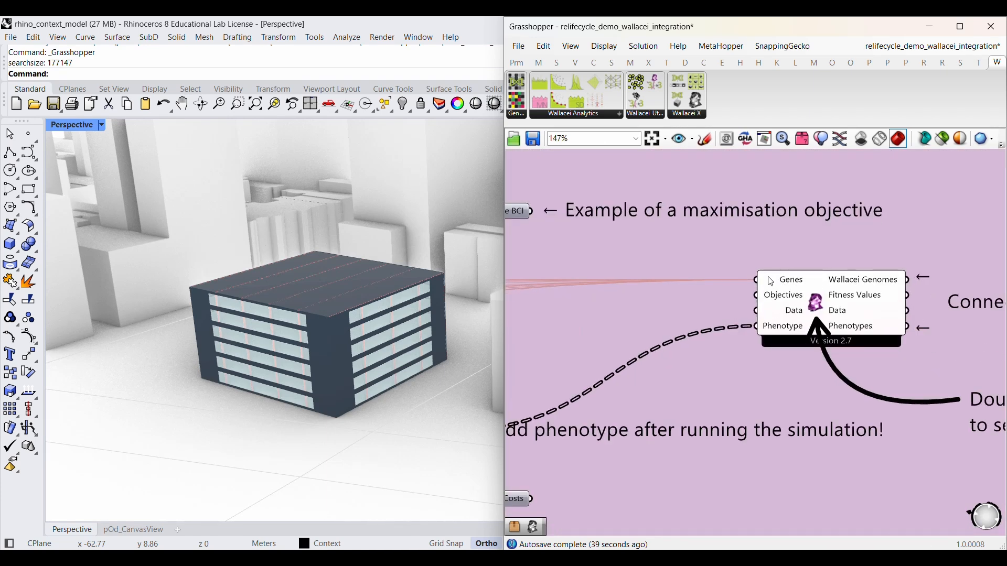
{"action": "mouse_move", "coordinate": [767, 280]}
{"action": "scroll", "coordinate": [767, 280], "scroll_direction": "down", "scroll_amount": 6}
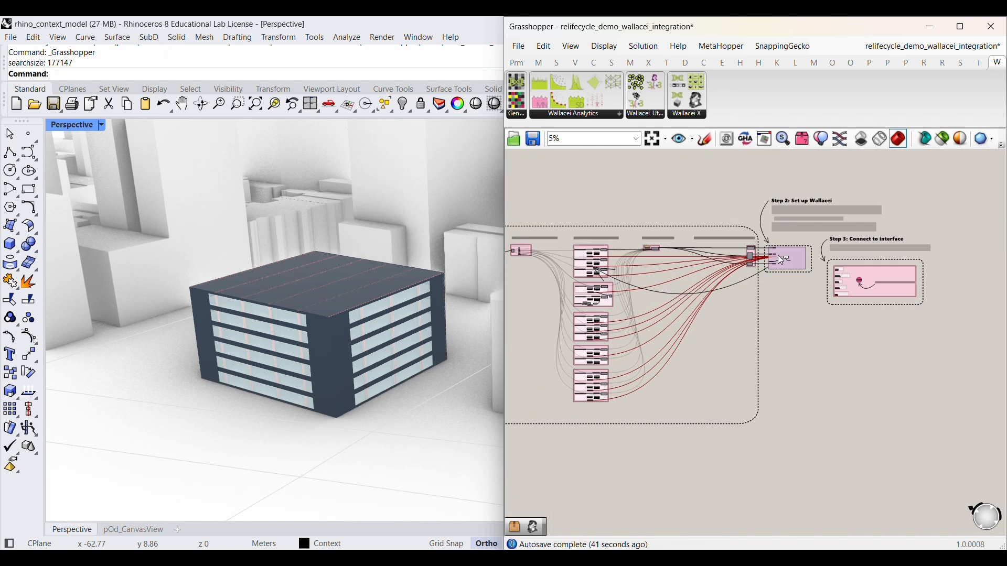
{"action": "scroll", "coordinate": [546, 293], "scroll_direction": "down", "scroll_amount": 5}
Step: Look over the Human UI + Metahopper interface script and return to the Step 2 Wallacei setup area
{"action": "right_click_drag", "start_coordinate": [805, 273], "coordinate": [601, 259]}
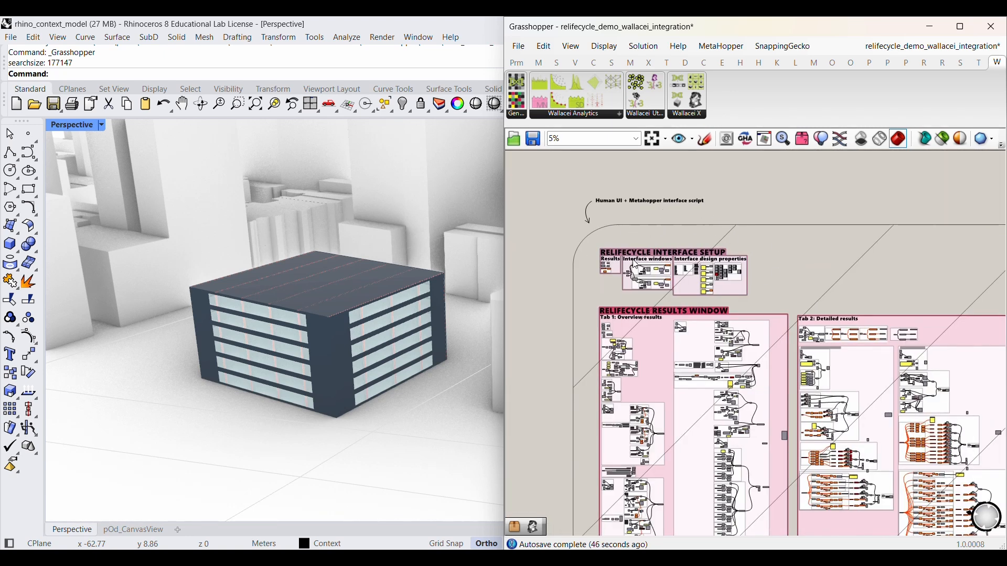
{"action": "right_click_drag", "start_coordinate": [593, 269], "coordinate": [675, 264]}
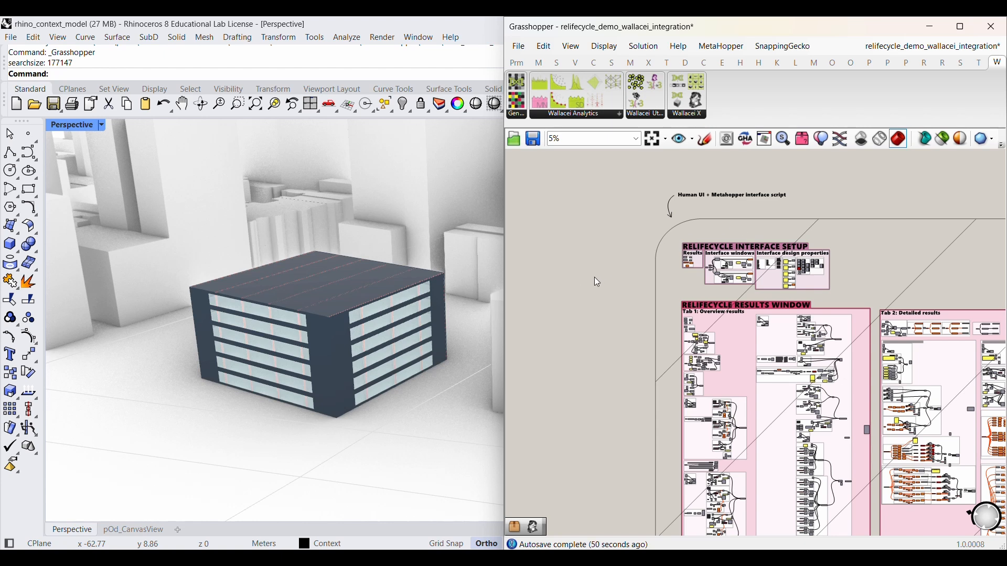
{"action": "right_click_drag", "start_coordinate": [596, 279], "coordinate": [863, 273]}
{"action": "right_click_drag", "start_coordinate": [671, 274], "coordinate": [761, 275]}
{"action": "right_click_drag", "start_coordinate": [605, 272], "coordinate": [807, 284]}
{"action": "right_click_drag", "start_coordinate": [644, 269], "coordinate": [805, 302]}
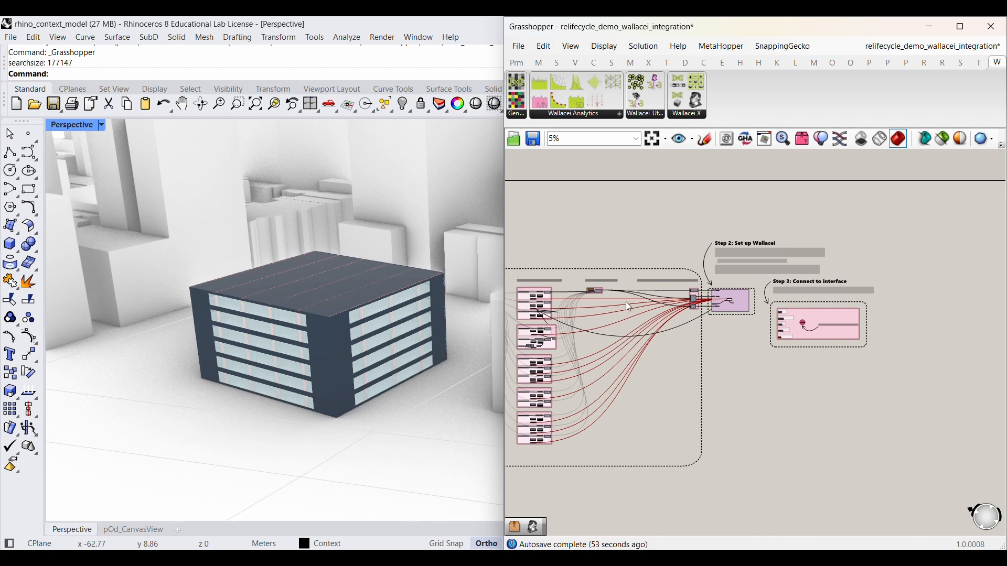
{"action": "right_click_drag", "start_coordinate": [610, 309], "coordinate": [747, 294]}
Step: Examine the wlc_x naming note, the Wallacei X inputs and the MPG, BCI and direct cost objective parameters with their source components
{"action": "scroll", "coordinate": [902, 282], "scroll_direction": "up", "scroll_amount": 3}
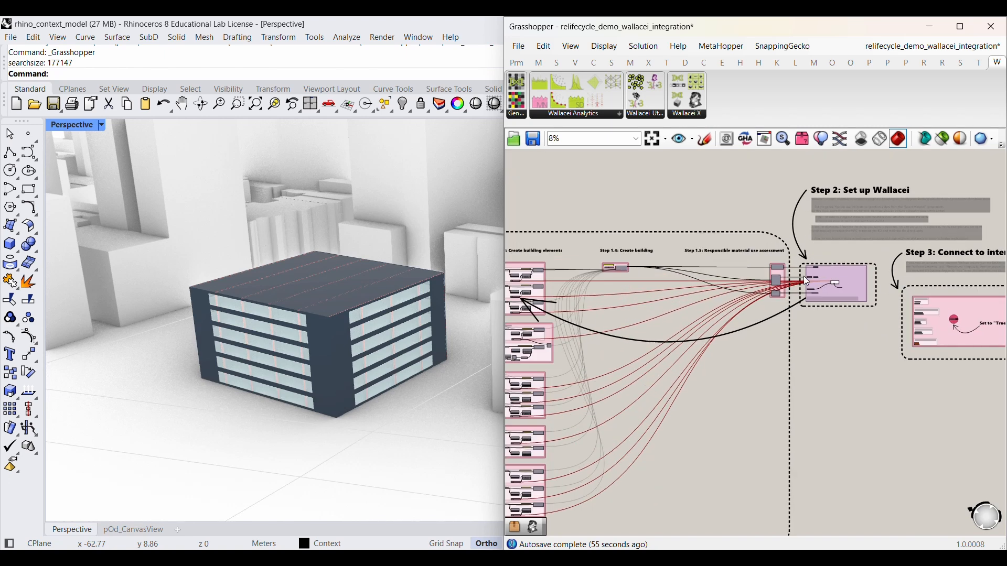
{"action": "scroll", "coordinate": [807, 282], "scroll_direction": "up", "scroll_amount": 8}
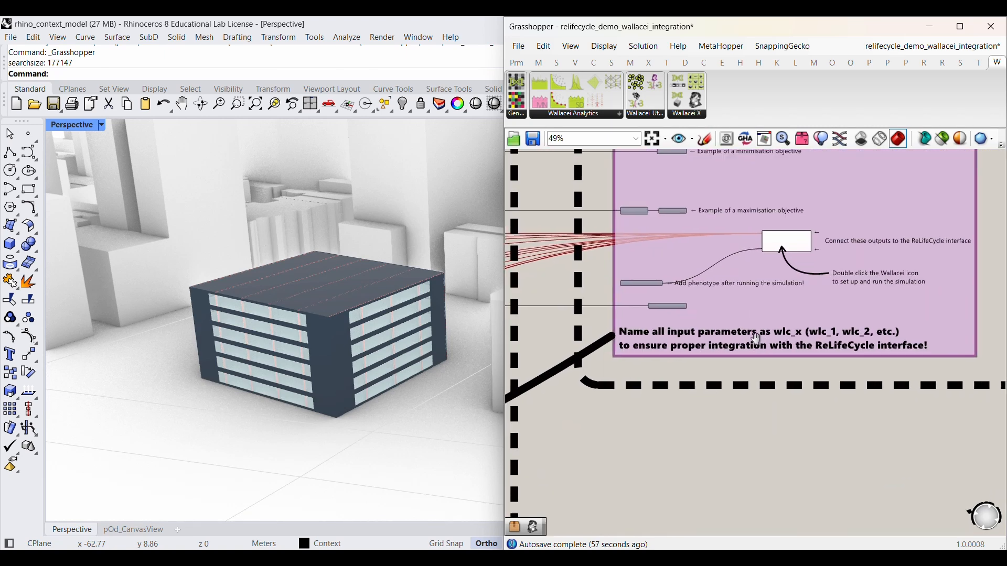
{"action": "right_click_drag", "start_coordinate": [757, 338], "coordinate": [708, 332]}
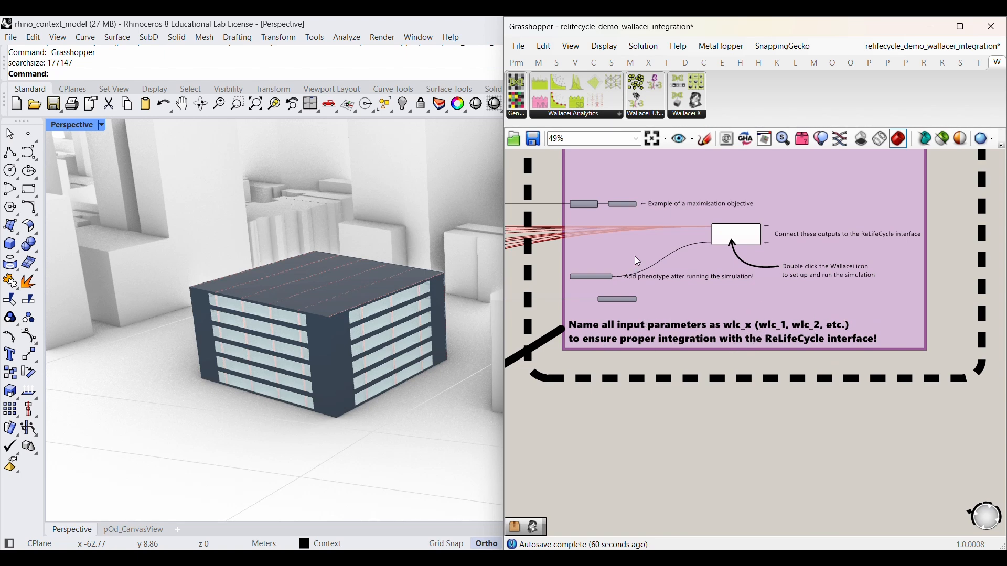
{"action": "scroll", "coordinate": [638, 260], "scroll_direction": "up", "scroll_amount": 5}
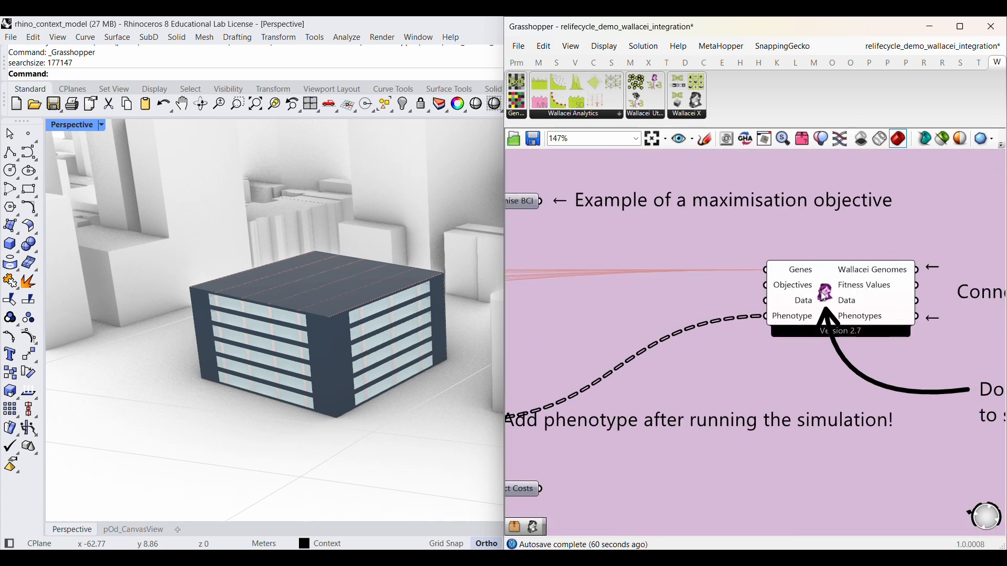
{"action": "scroll", "coordinate": [832, 281], "scroll_direction": "down", "scroll_amount": 1}
{"action": "scroll", "coordinate": [804, 244], "scroll_direction": "down", "scroll_amount": 3}
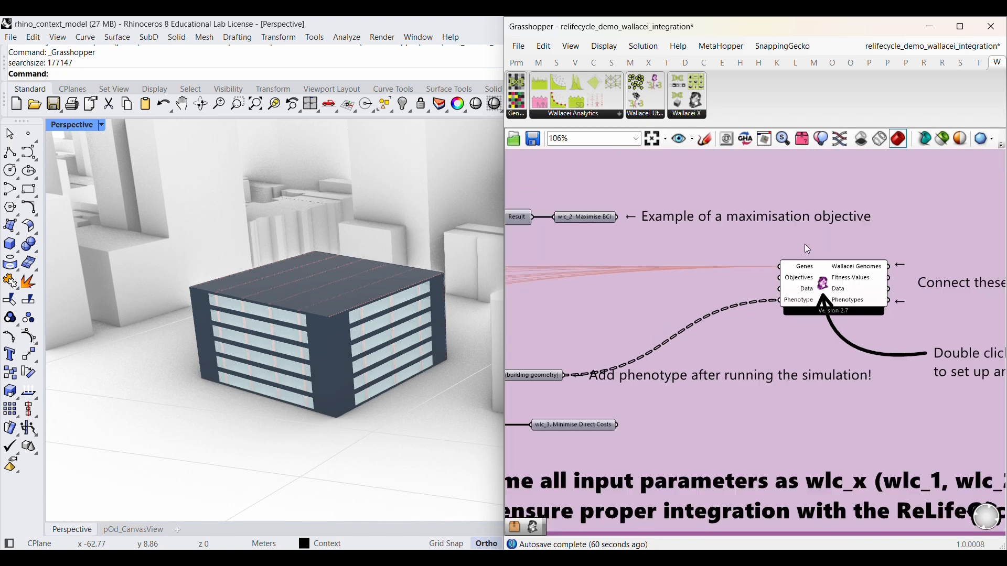
{"action": "right_click_drag", "start_coordinate": [580, 248], "coordinate": [893, 318]}
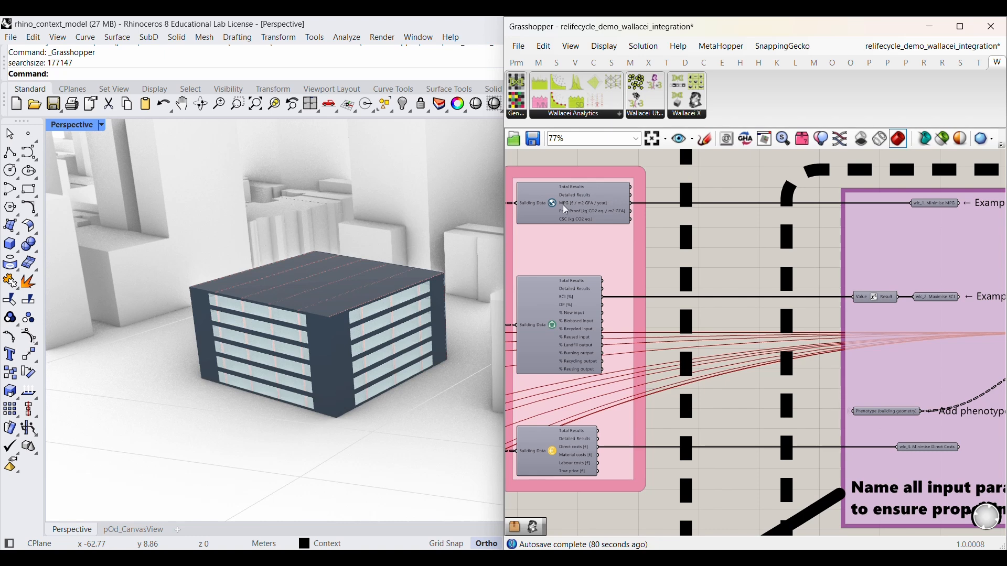
Step: Examine the minimisation and maximisation objective examples for MPG, BCI and direct costs, their source outputs and the Phenotype parameter
{"action": "right_click_drag", "start_coordinate": [762, 212], "coordinate": [753, 193]}
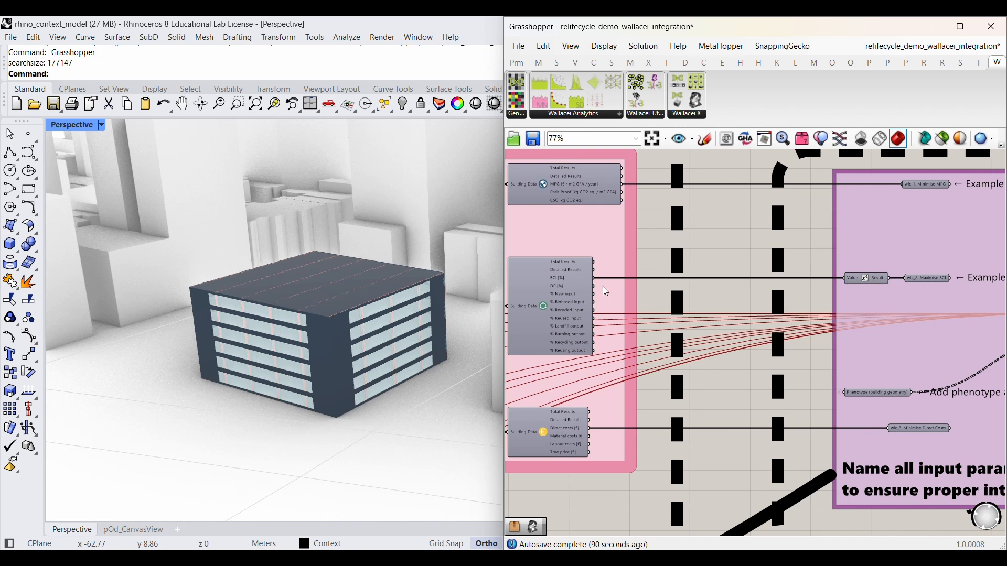
{"action": "right_click_drag", "start_coordinate": [935, 276], "coordinate": [872, 261]}
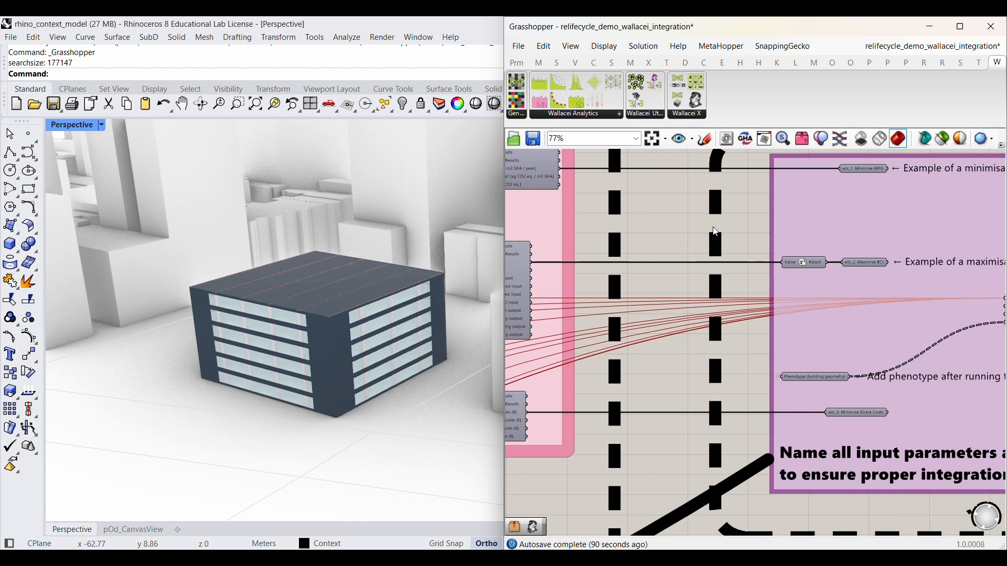
{"action": "right_click_drag", "start_coordinate": [618, 263], "coordinate": [703, 262]}
{"action": "right_click_drag", "start_coordinate": [813, 257], "coordinate": [699, 257]}
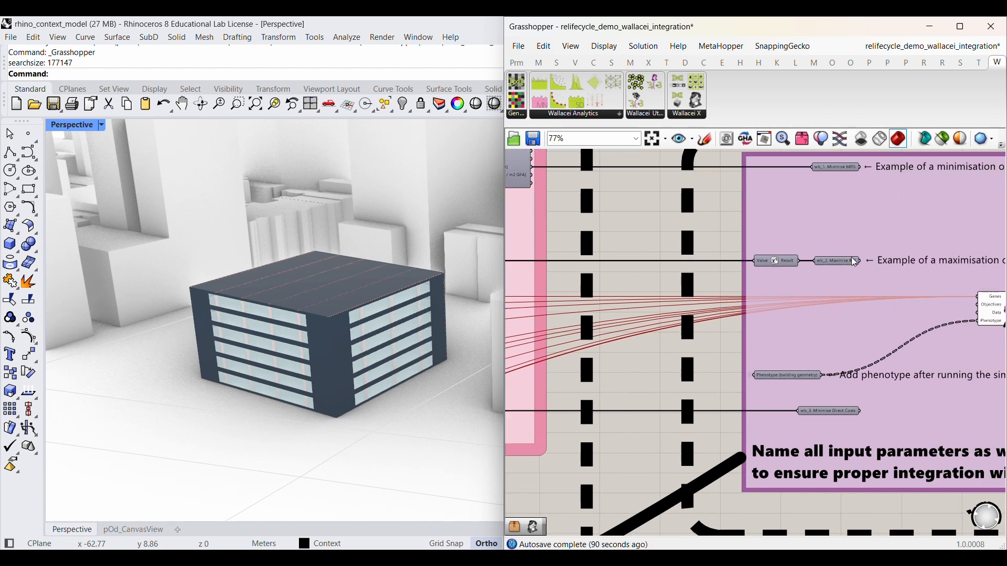
{"action": "right_click_drag", "start_coordinate": [884, 266], "coordinate": [768, 267]}
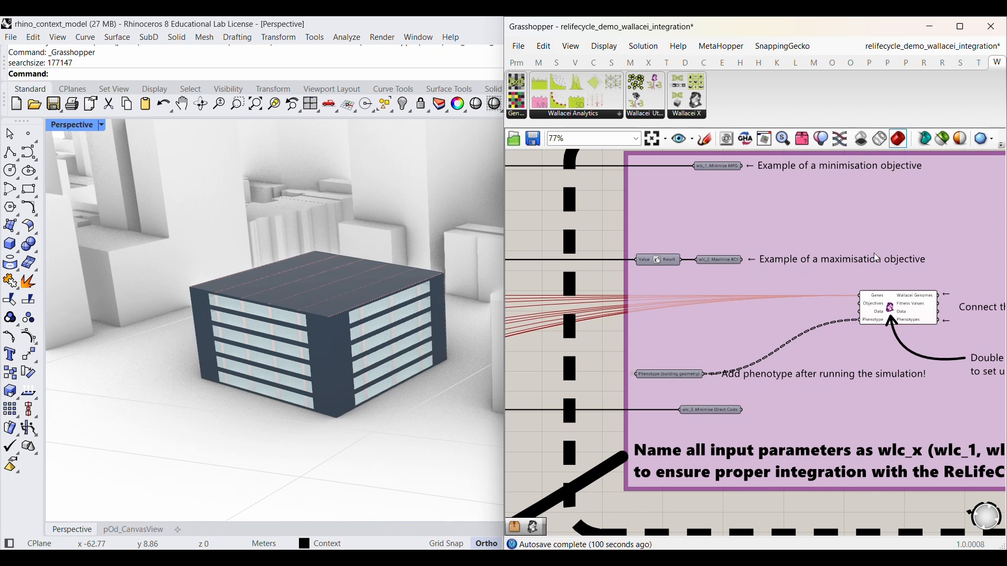
{"action": "right_click_drag", "start_coordinate": [827, 203], "coordinate": [813, 214]}
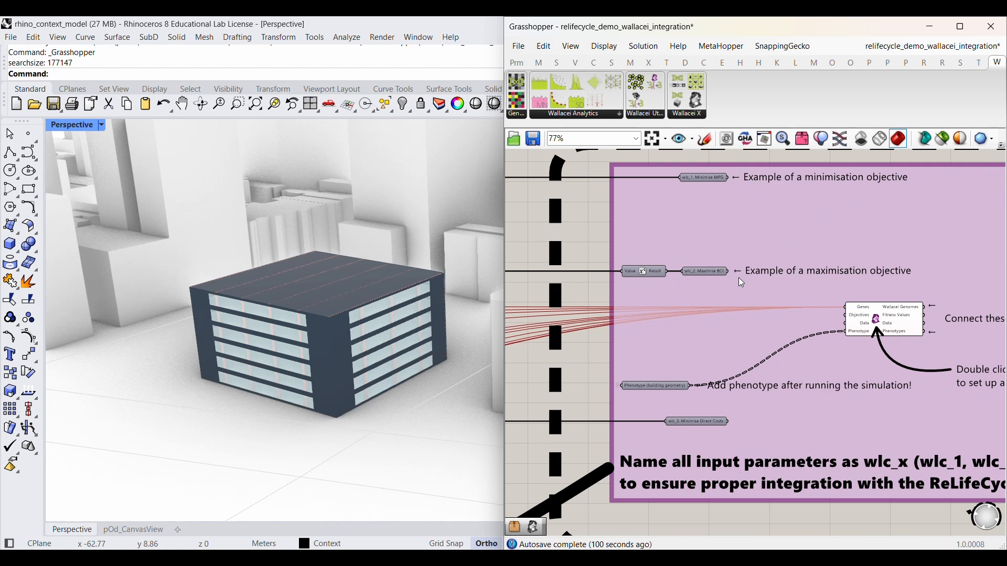
{"action": "right_click_drag", "start_coordinate": [636, 341], "coordinate": [793, 259]}
{"action": "right_click_drag", "start_coordinate": [847, 337], "coordinate": [642, 346]}
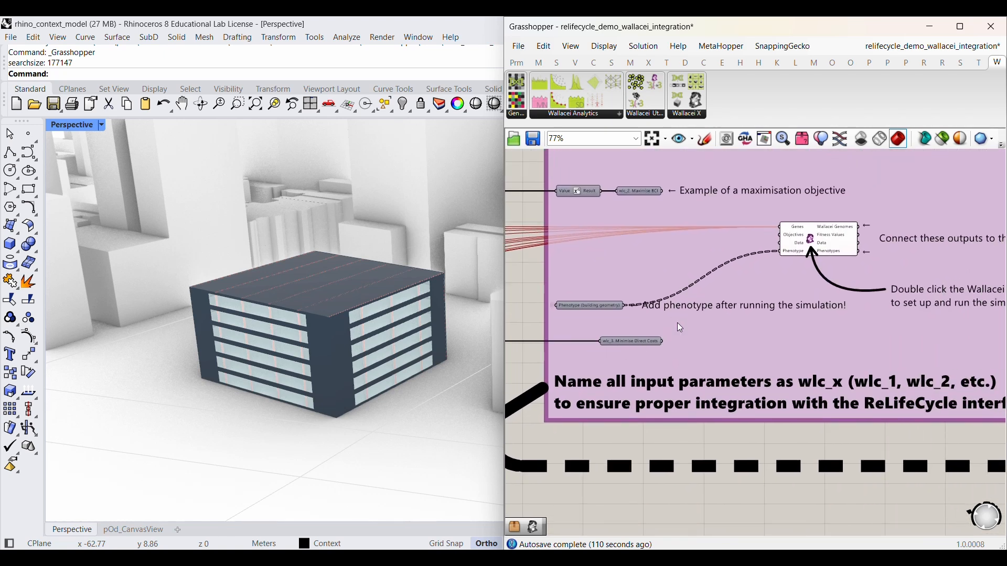
Step: Connect all the wlc_ objective parameters to the Objectives input of the Wallacei X component at once through its own selection option
{"action": "scroll", "coordinate": [793, 242], "scroll_direction": "up", "scroll_amount": 3}
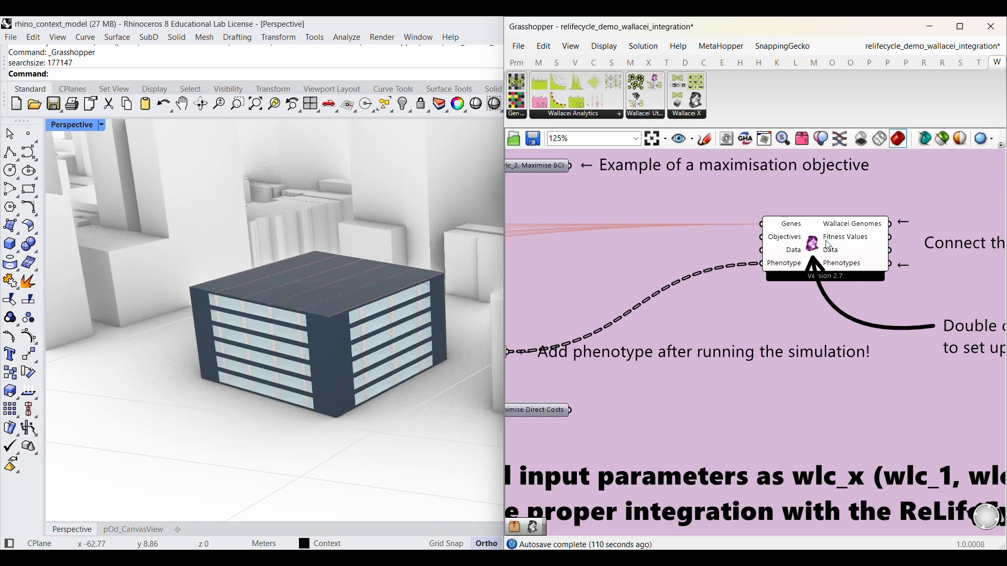
{"action": "right_click", "coordinate": [812, 245]}
{"action": "right_click_drag", "start_coordinate": [663, 229], "coordinate": [832, 264]}
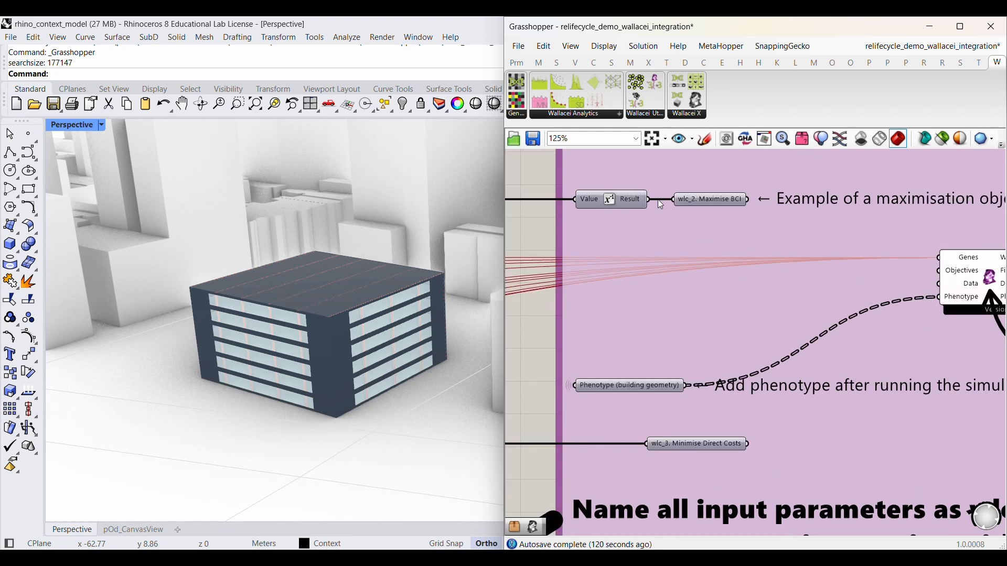
{"action": "right_click_drag", "start_coordinate": [886, 222], "coordinate": [711, 211]}
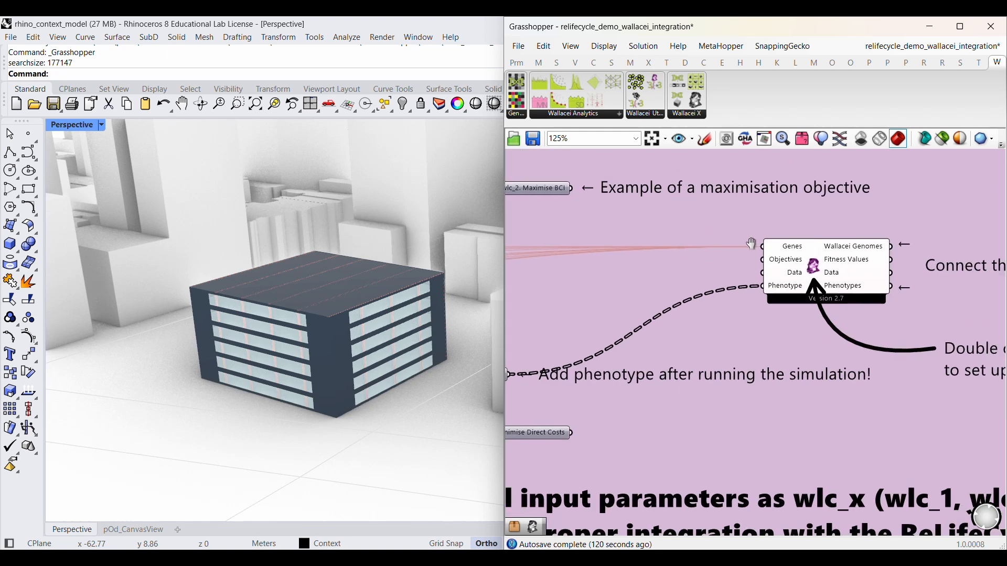
{"action": "right_click", "coordinate": [812, 264]}
{"action": "left_click", "coordinate": [875, 348]}
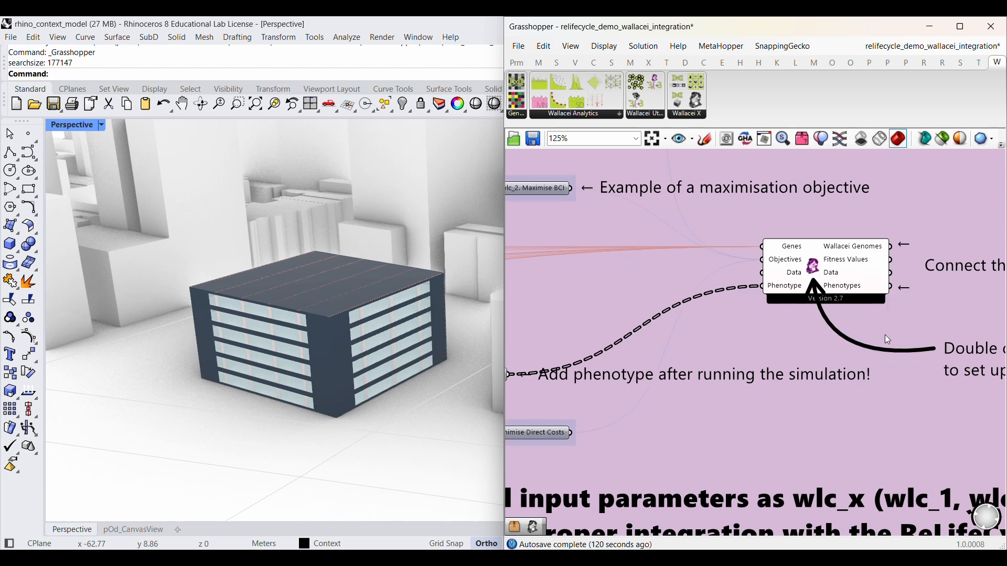
{"action": "scroll", "coordinate": [772, 232], "scroll_direction": "down", "scroll_amount": 2}
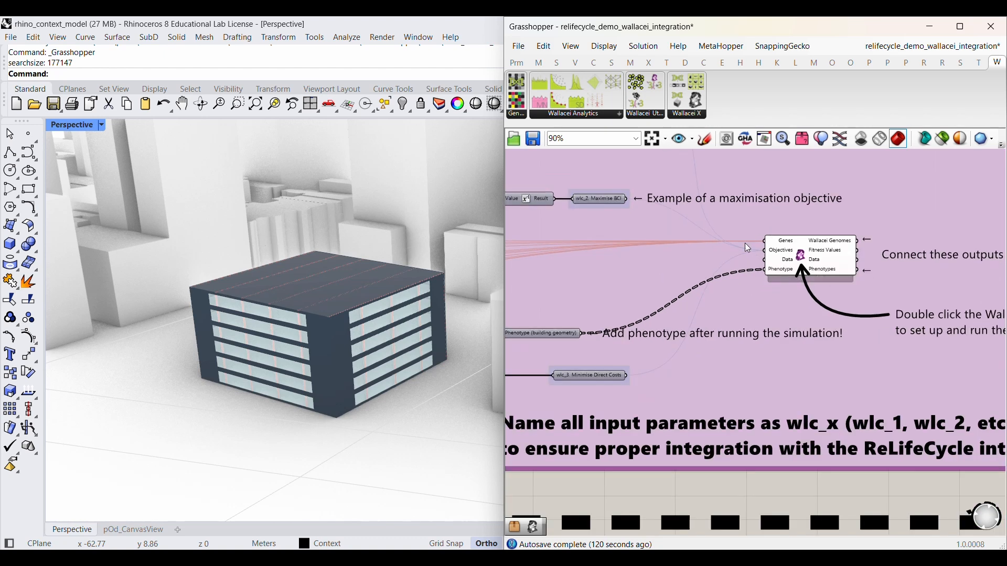
Step: Preview only the geometry of the Phenotype (building geometry) parameter in the viewport, then restore the normal preview and clear the selection
{"action": "right_click_drag", "start_coordinate": [613, 314], "coordinate": [681, 324]}
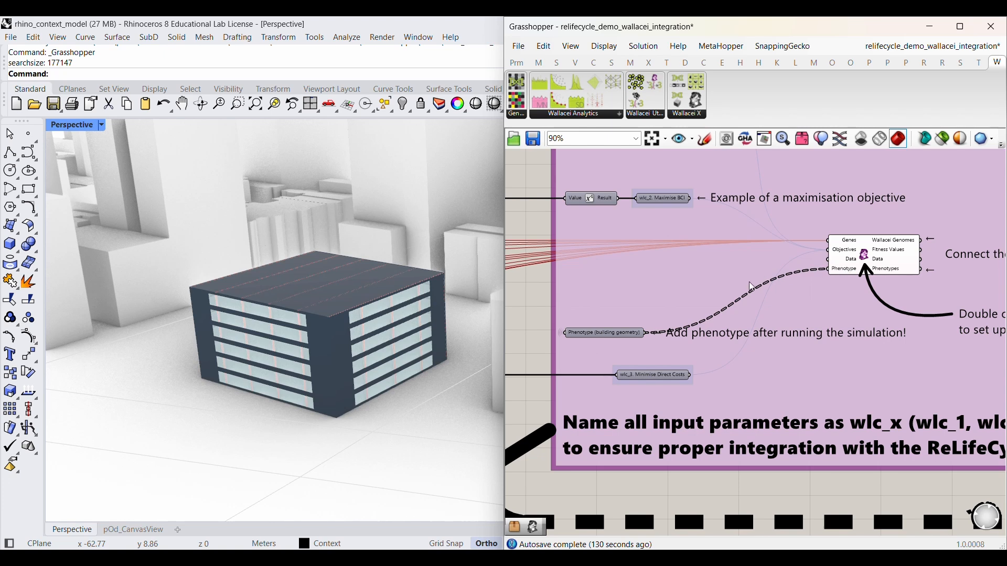
{"action": "left_click", "coordinate": [605, 334]}
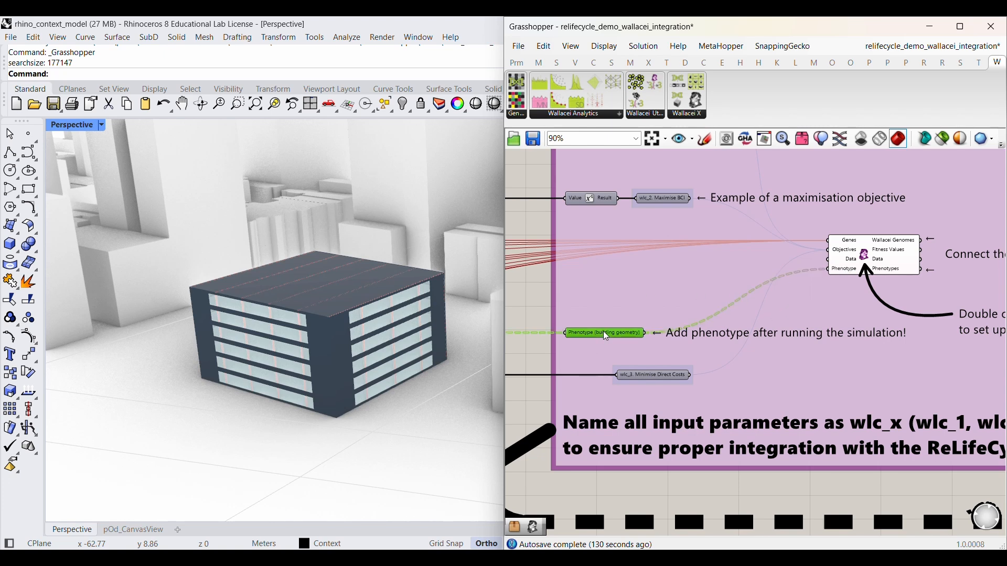
{"action": "left_click", "coordinate": [941, 139]}
{"action": "left_click", "coordinate": [942, 139]}
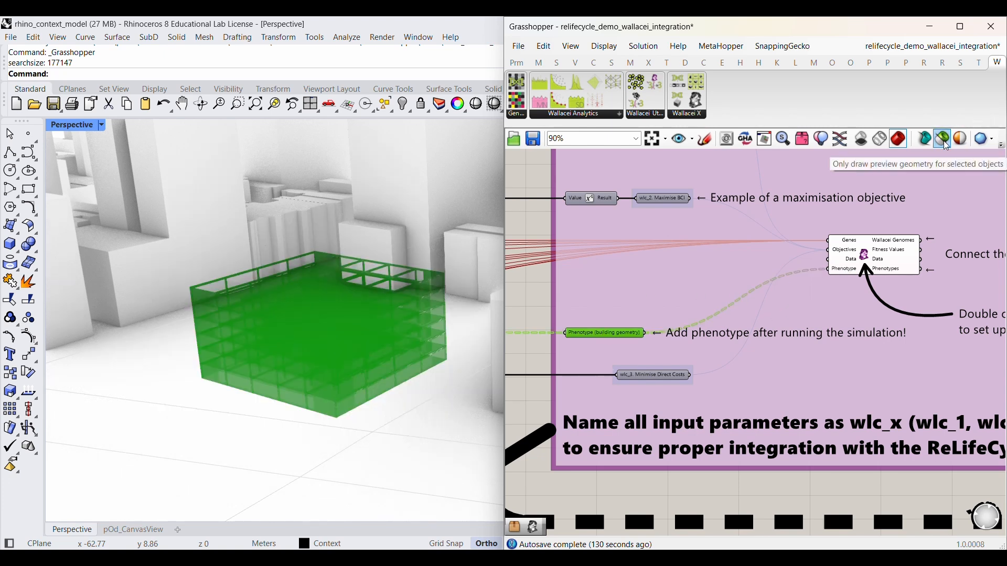
{"action": "left_click", "coordinate": [789, 490]}
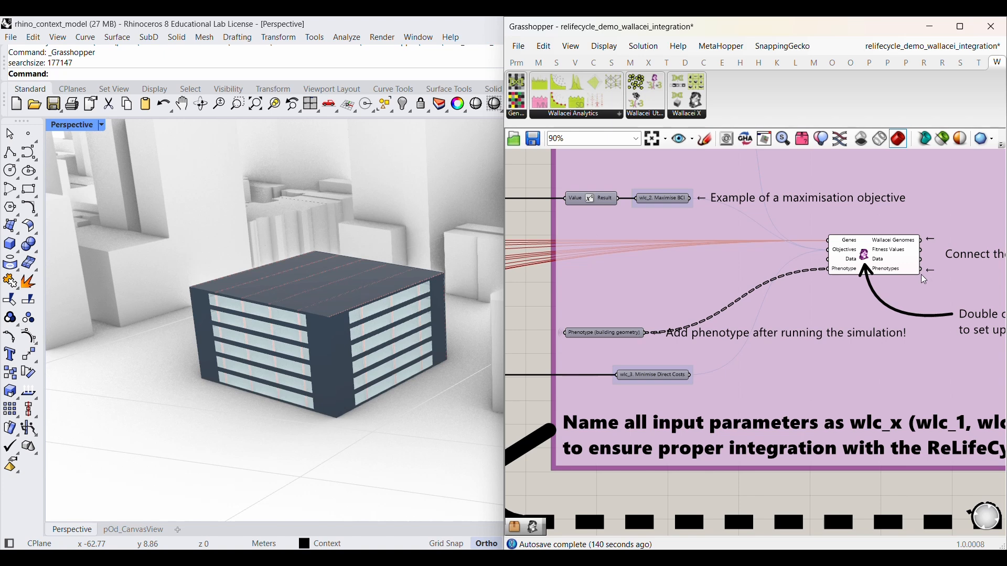
Step: Open the Wallacei X simulation window from its component and maximise it
{"action": "scroll", "coordinate": [888, 248], "scroll_direction": "up", "scroll_amount": 2}
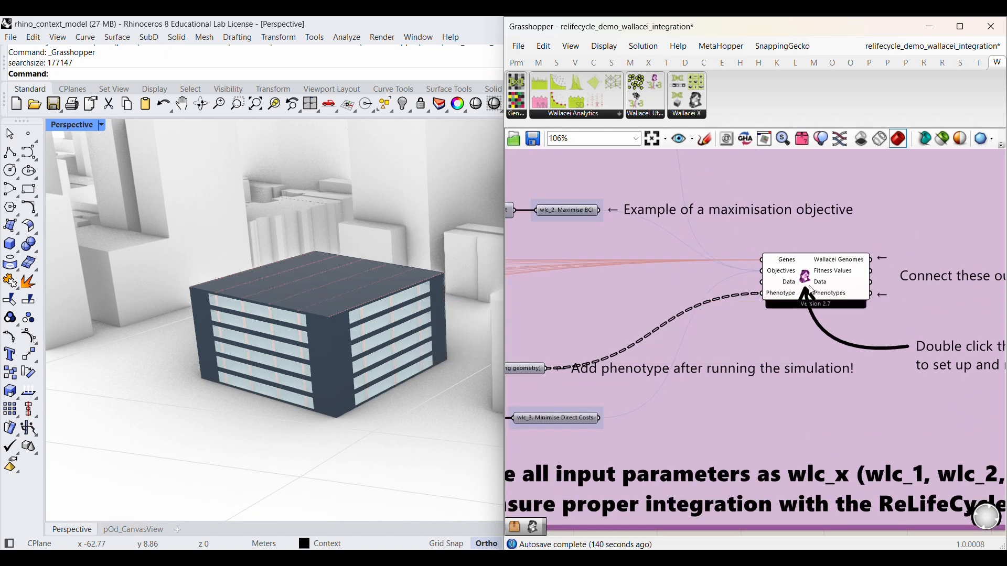
{"action": "double_click", "coordinate": [803, 275]}
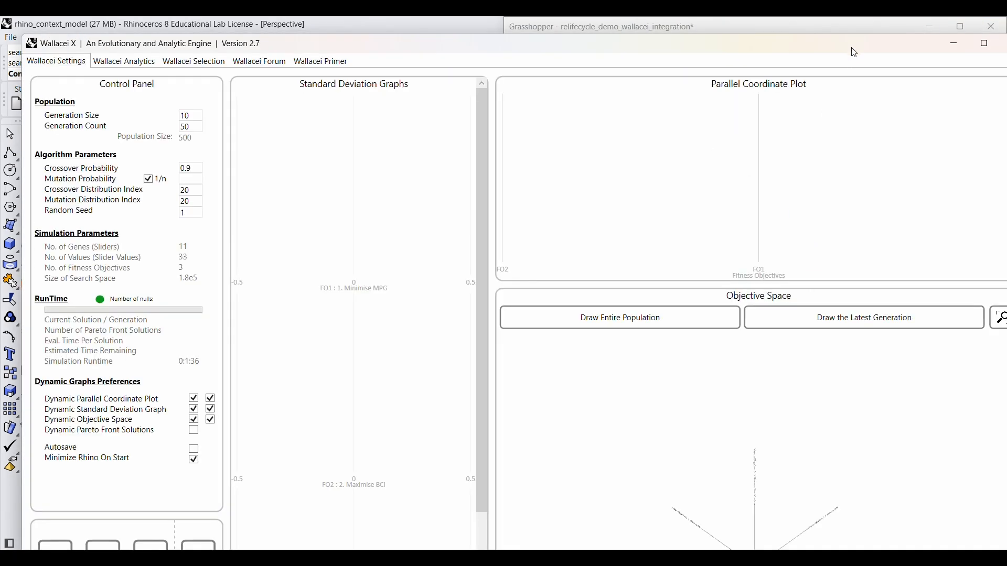
{"action": "left_click", "coordinate": [937, 39]}
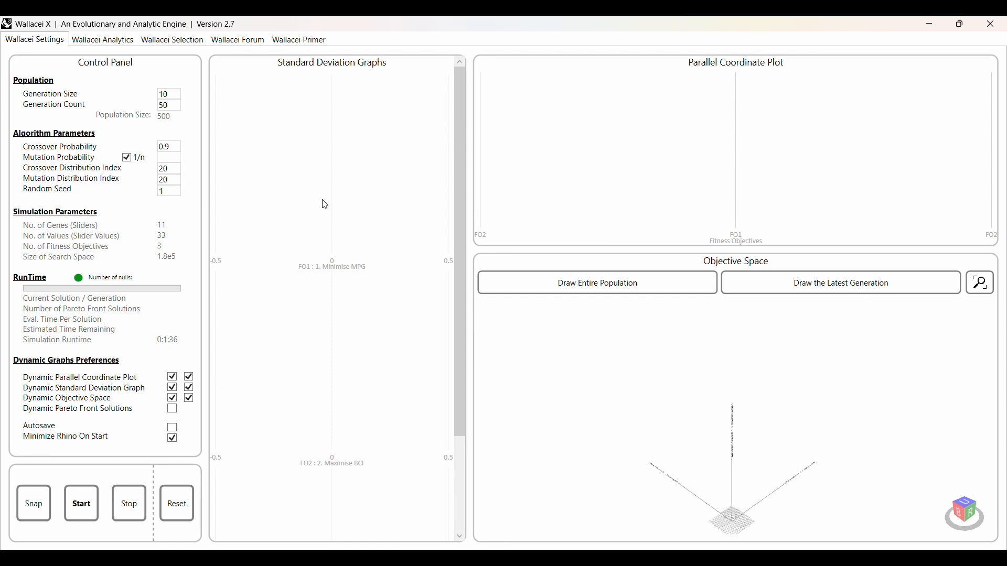
Step: Draw the Wallacei Analytics graphs and the parallel coordinate plot for the simulation
{"action": "left_click", "coordinate": [102, 40]}
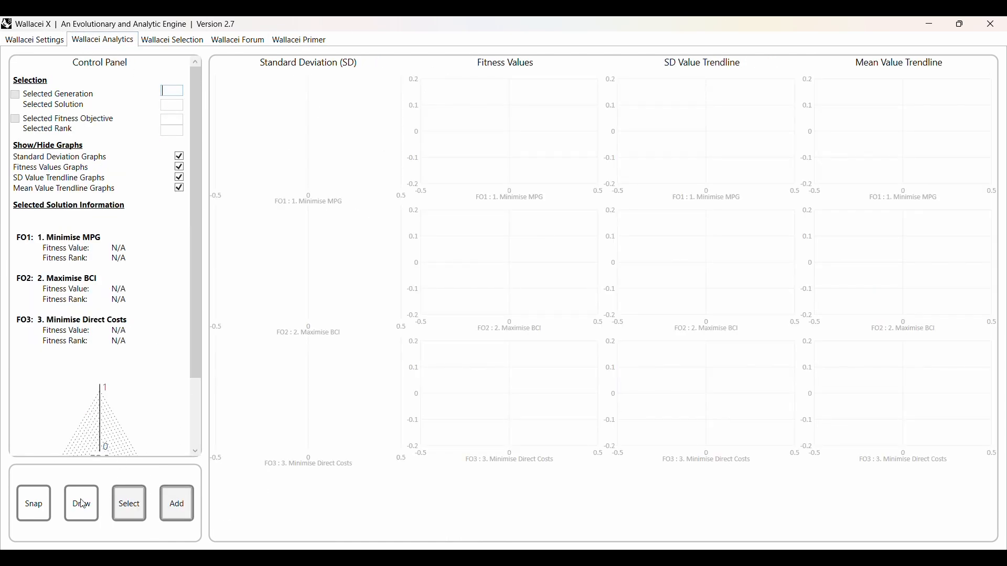
{"action": "left_click", "coordinate": [82, 504]}
{"action": "left_click", "coordinate": [149, 38]}
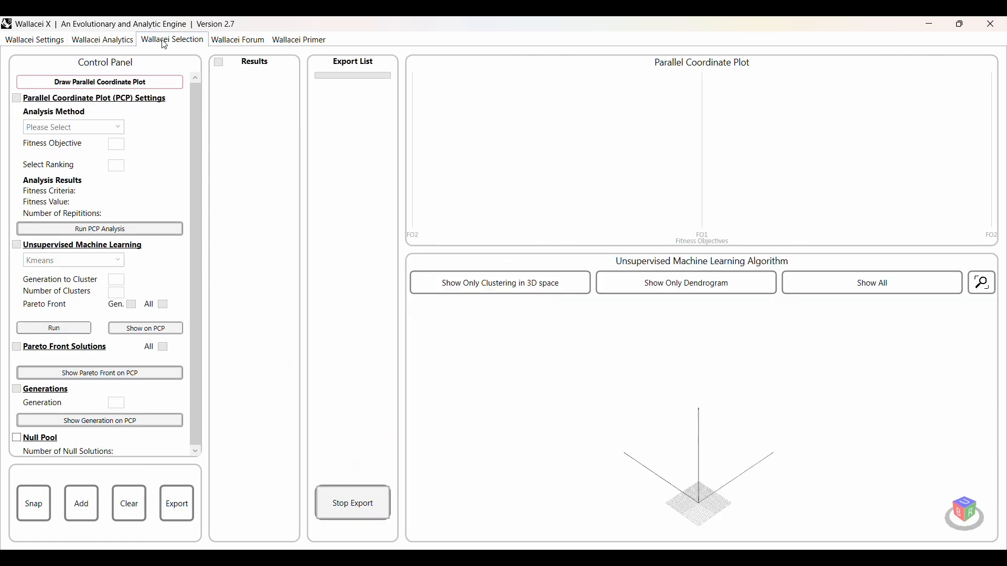
{"action": "left_click", "coordinate": [137, 83]}
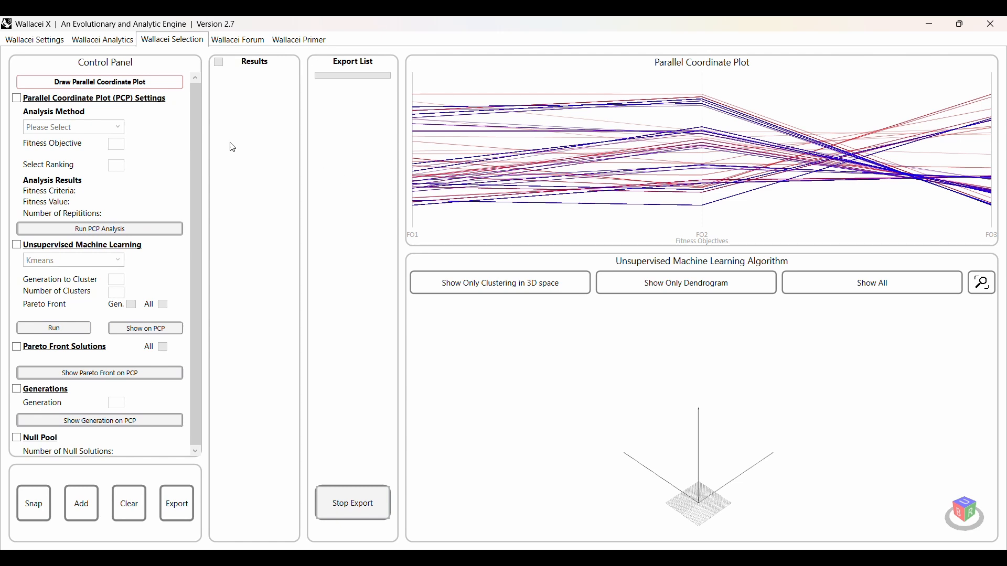
Step: List the Pareto front solutions, select all of them and add them to the export list
{"action": "left_click", "coordinate": [16, 347]}
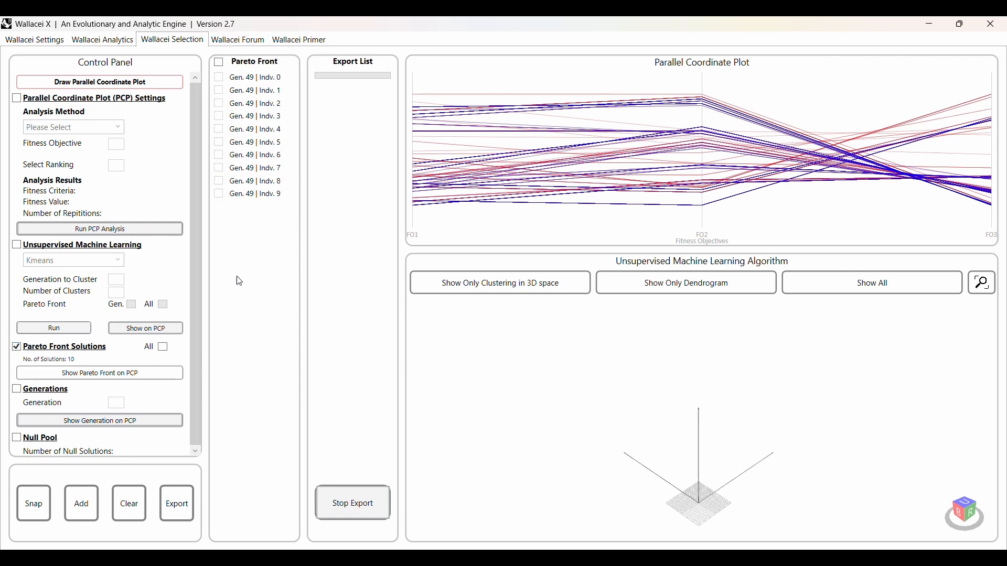
{"action": "left_click", "coordinate": [219, 62]}
{"action": "left_click", "coordinate": [77, 507]}
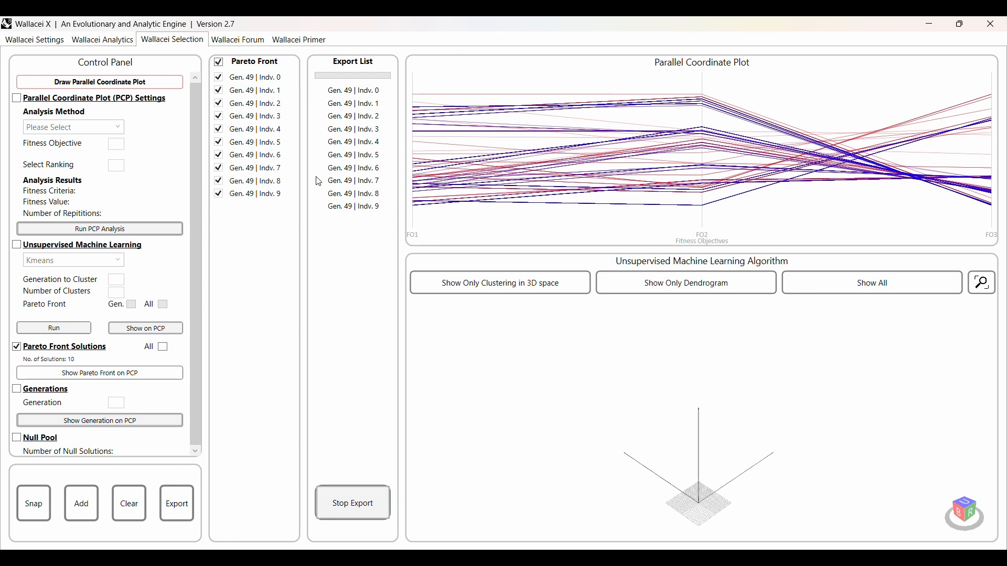
Step: Export the listed Pareto front solutions and close the Wallacei X window
{"action": "left_click", "coordinate": [176, 511]}
{"action": "left_click", "coordinate": [548, 319]}
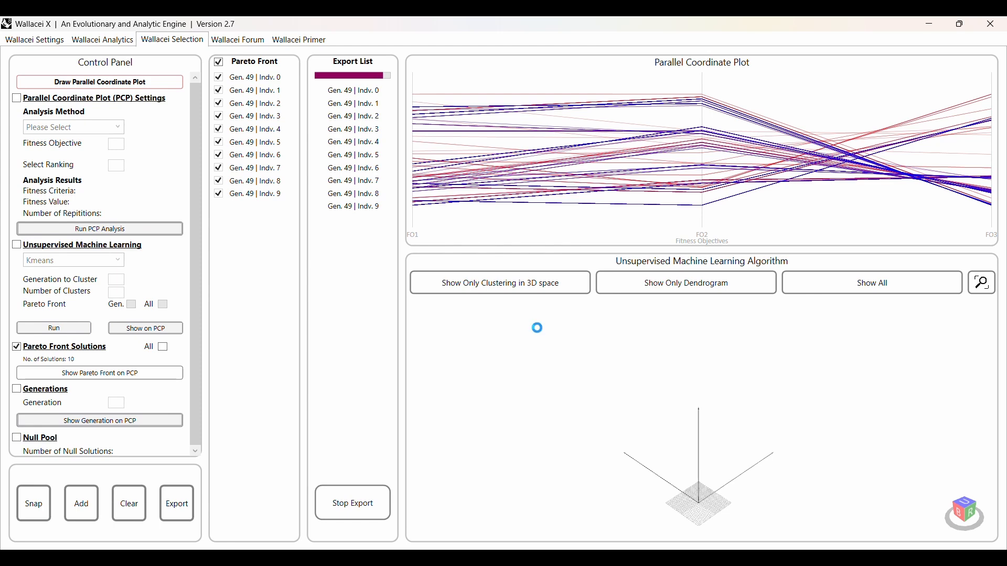
{"action": "left_click", "coordinate": [506, 315]}
{"action": "left_click", "coordinate": [989, 26]}
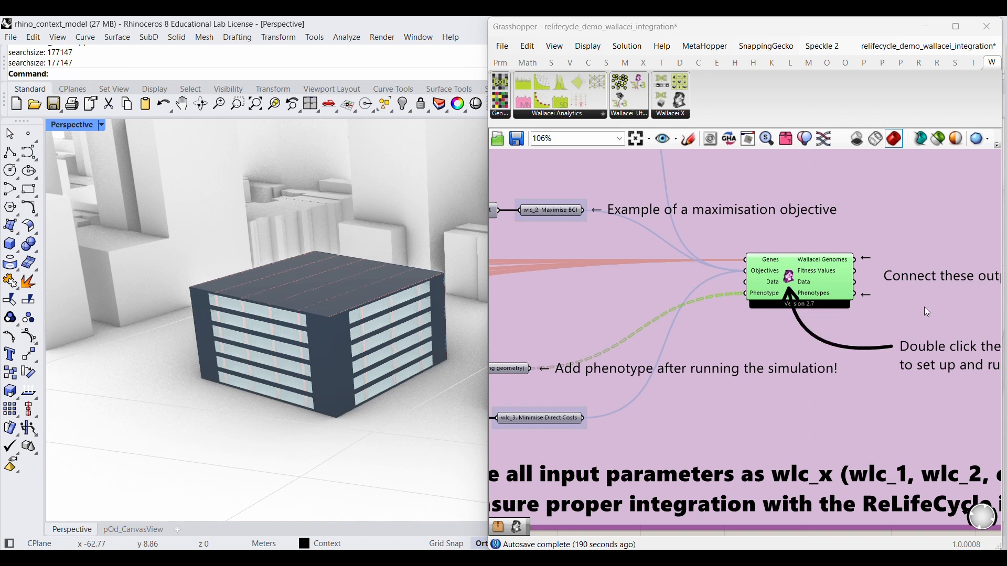
Step: Examine the Wallacei Genomes and Phenotypes outputs of Wallacei X and the matching parameters in the Wallacei integration group
{"action": "right_click_drag", "start_coordinate": [911, 307], "coordinate": [755, 306]}
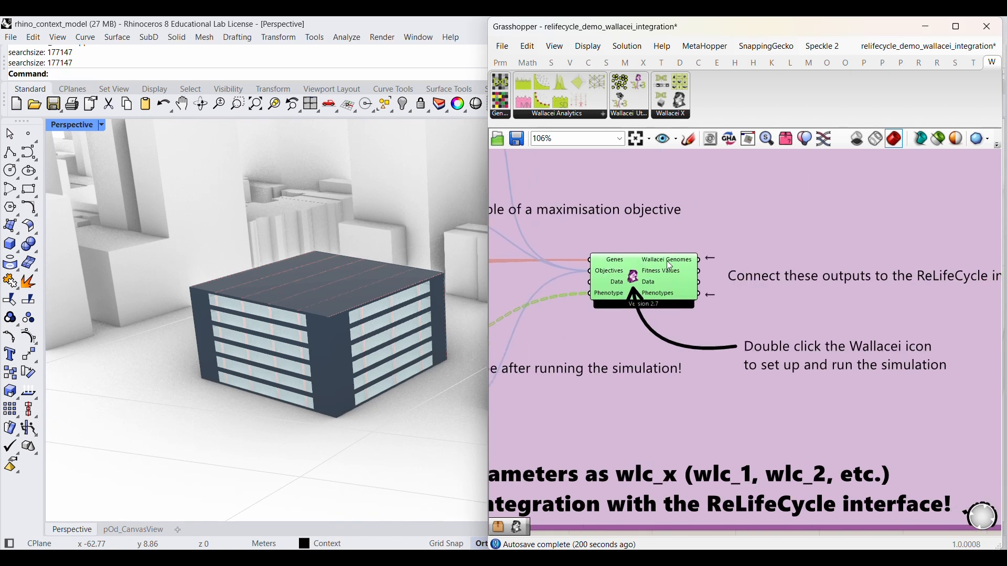
{"action": "mouse_move", "coordinate": [680, 262]}
{"action": "mouse_move", "coordinate": [668, 299]}
{"action": "right_click_drag", "start_coordinate": [739, 285], "coordinate": [628, 245]}
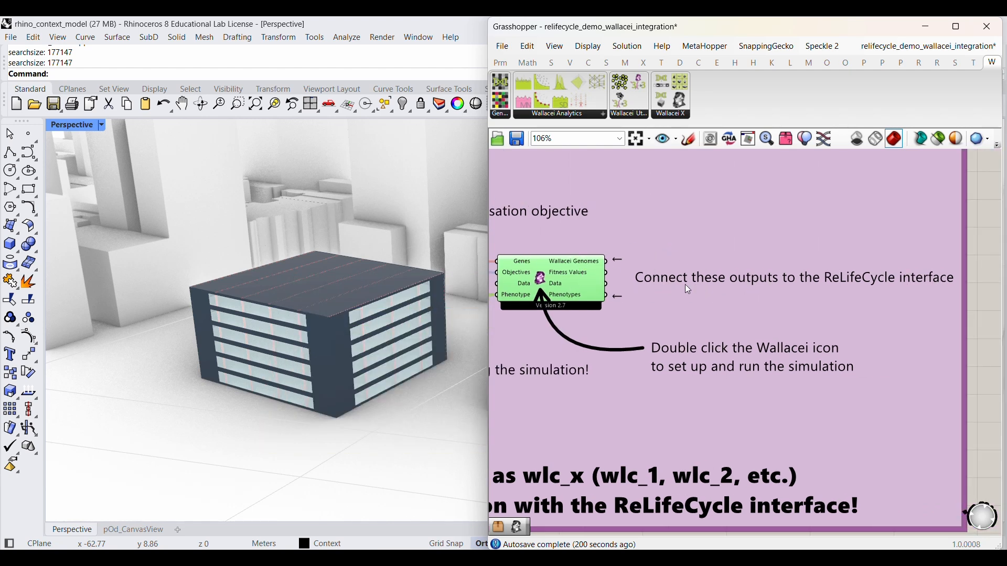
{"action": "scroll", "coordinate": [627, 289], "scroll_direction": "down", "scroll_amount": 5}
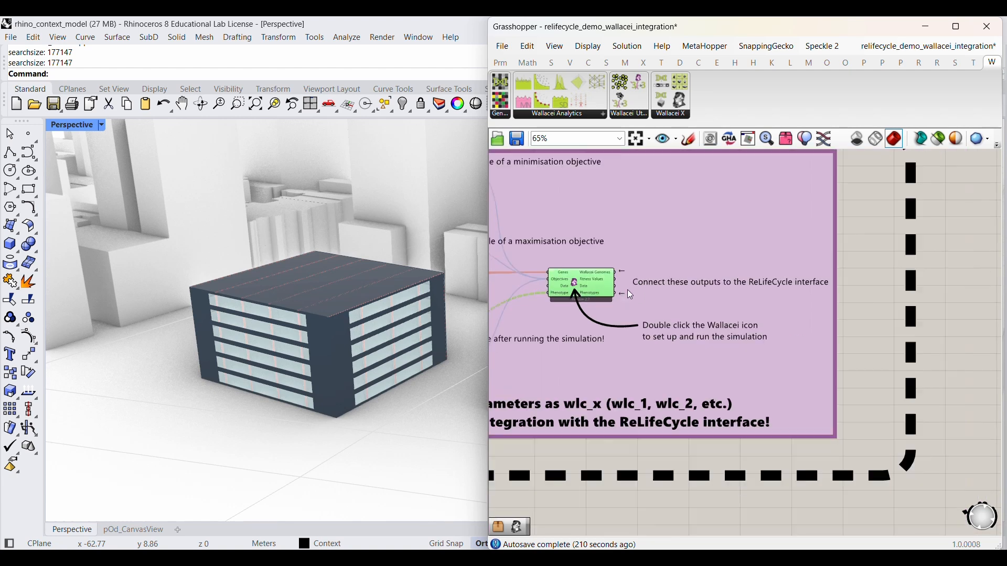
{"action": "right_click_drag", "start_coordinate": [807, 338], "coordinate": [619, 167]}
{"action": "scroll", "coordinate": [740, 372], "scroll_direction": "up", "scroll_amount": 7}
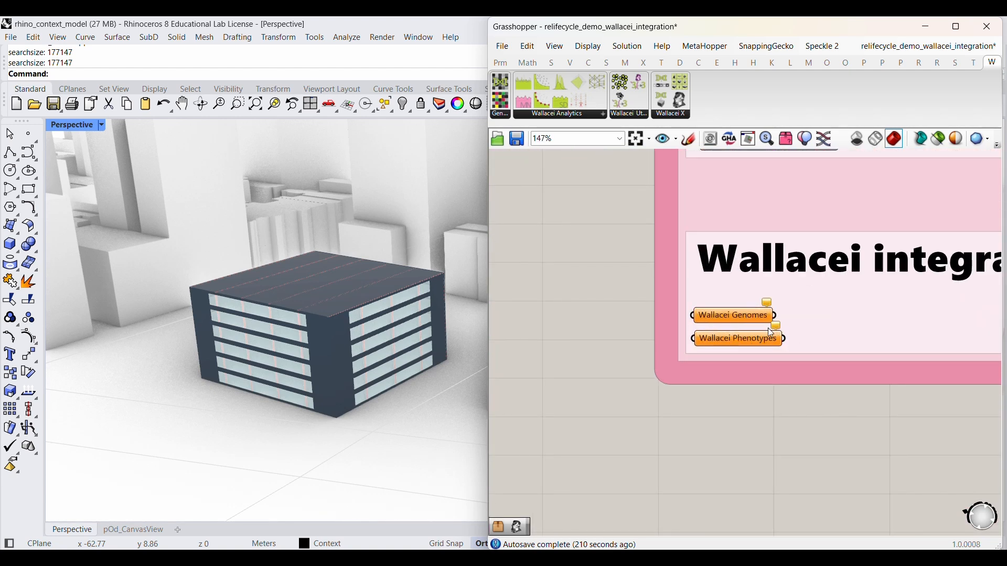
{"action": "scroll", "coordinate": [742, 325], "scroll_direction": "down", "scroll_amount": 10}
{"action": "scroll", "coordinate": [635, 247], "scroll_direction": "up", "scroll_amount": 3}
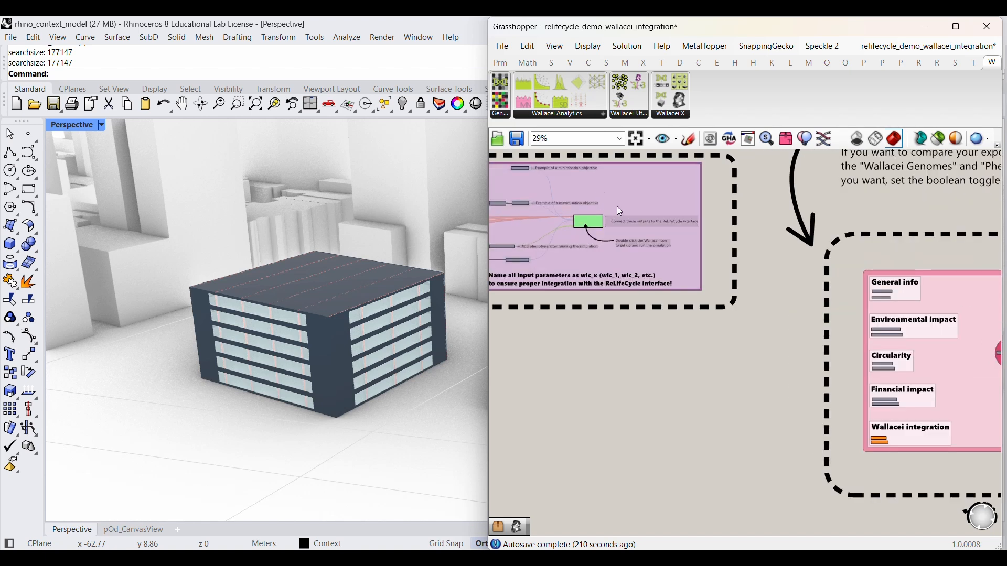
Step: Move Wallacei X near the Wallacei integration group and connect its Wallacei Genomes and Phenotypes outputs to the matching parameters
{"action": "left_click_drag", "start_coordinate": [588, 221], "coordinate": [841, 431]}
{"action": "right_click_drag", "start_coordinate": [869, 445], "coordinate": [767, 384]}
{"action": "scroll", "coordinate": [767, 384], "scroll_direction": "up", "scroll_amount": 7}
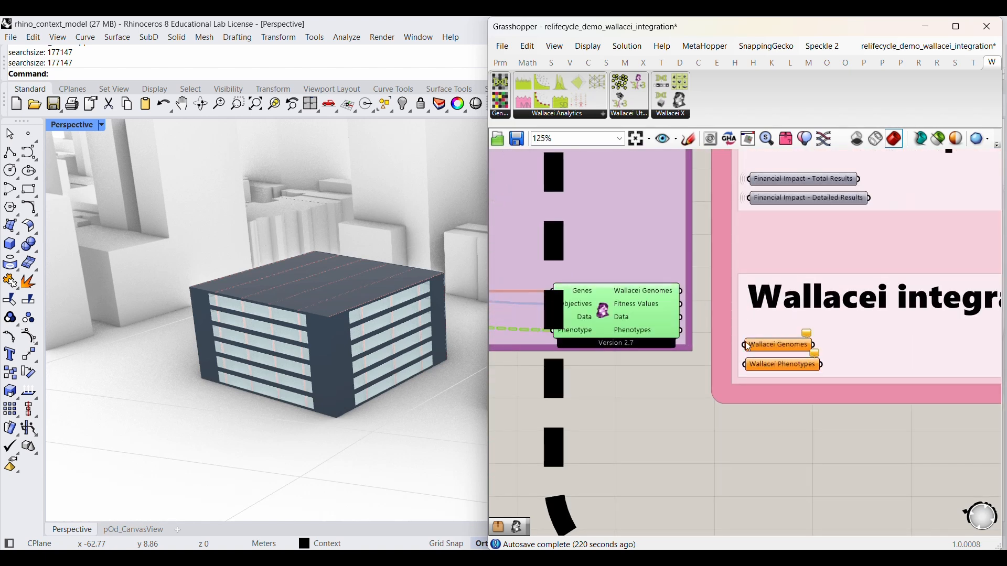
{"action": "left_click_drag", "start_coordinate": [681, 290], "coordinate": [747, 346]}
{"action": "left_click_drag", "start_coordinate": [680, 331], "coordinate": [745, 365]}
Step: Set the Launch Results Interface toggle to True to open the ReLifeCycle results window
{"action": "scroll", "coordinate": [803, 325], "scroll_direction": "down", "scroll_amount": 2}
{"action": "scroll", "coordinate": [802, 319], "scroll_direction": "down", "scroll_amount": 8}
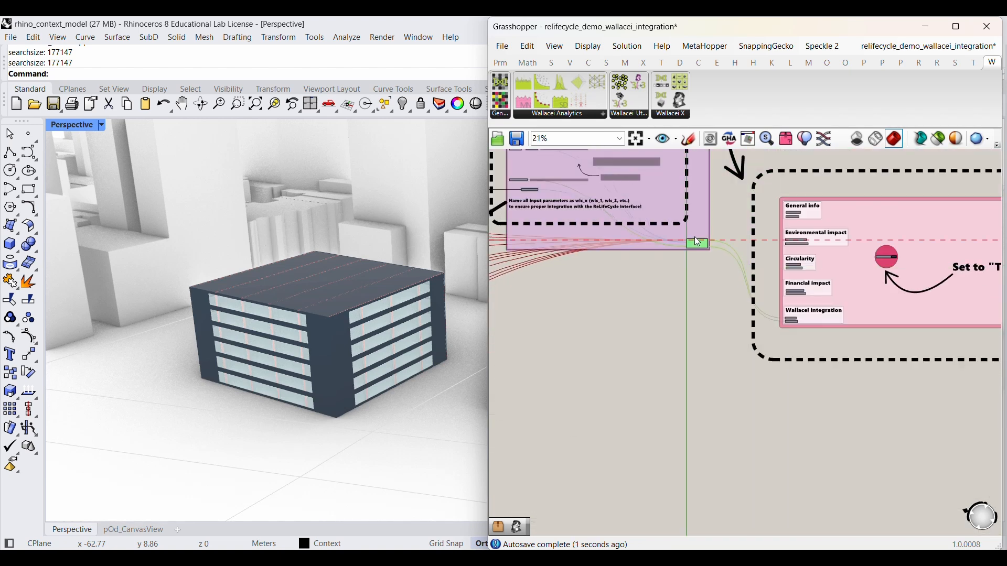
{"action": "scroll", "coordinate": [685, 226], "scroll_direction": "up", "scroll_amount": 10}
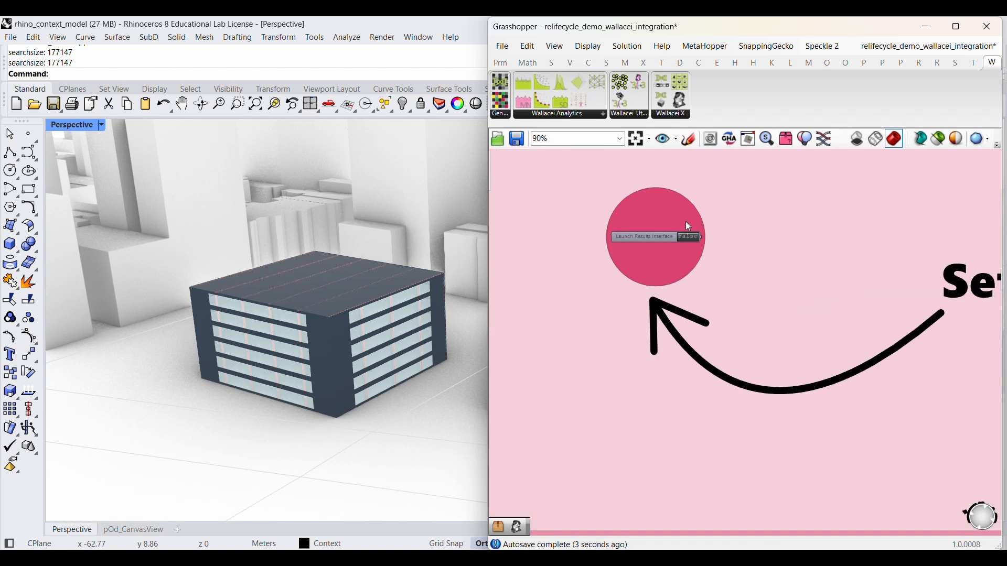
{"action": "left_click", "coordinate": [693, 242]}
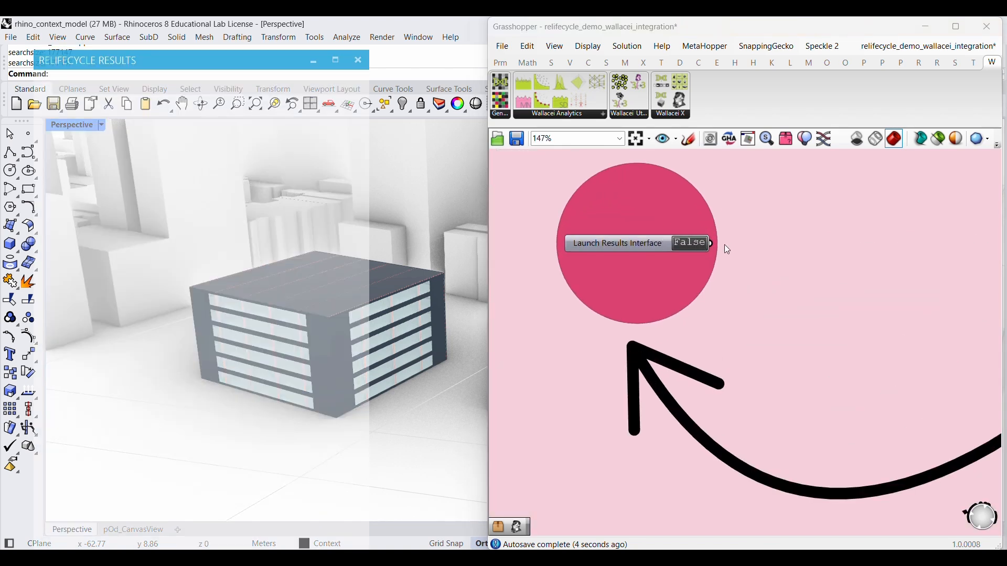
{"action": "double_click", "coordinate": [689, 244]}
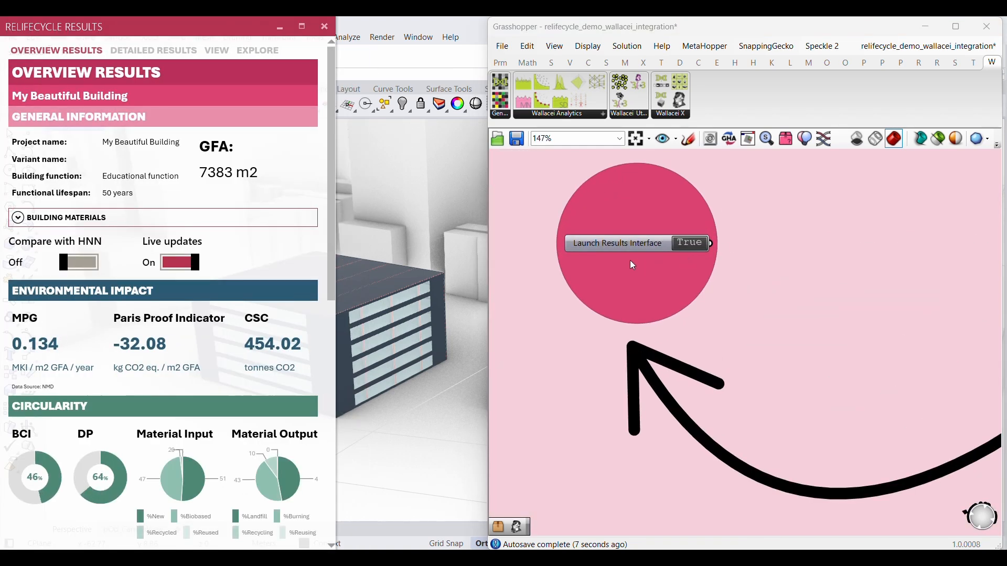
Step: Frame the building closely in the Rhino viewport and minimise the Grasshopper window to clear the model view
{"action": "scroll", "coordinate": [418, 375], "scroll_direction": "down", "scroll_amount": 13}
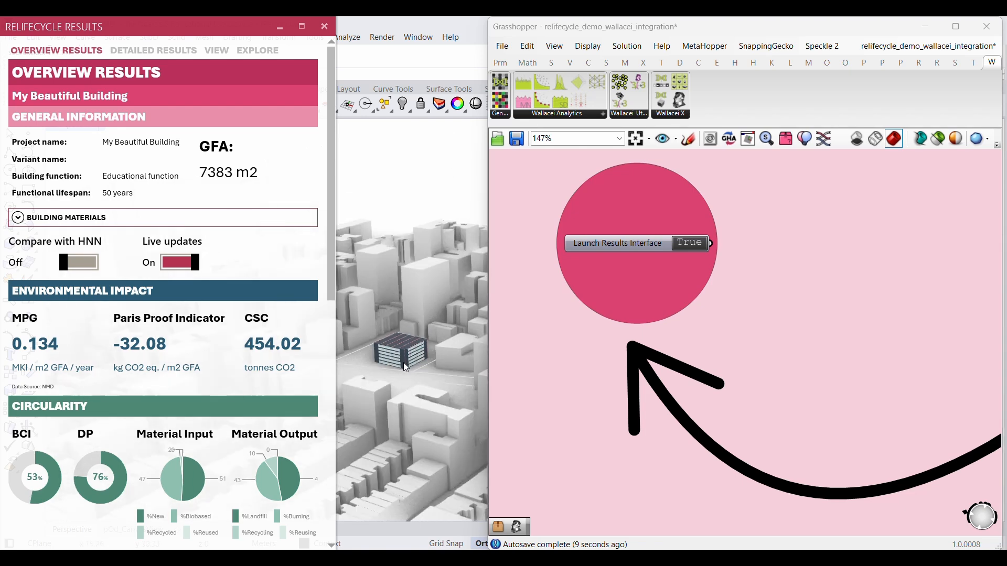
{"action": "scroll", "coordinate": [403, 373], "scroll_direction": "up", "scroll_amount": 4}
{"action": "scroll", "coordinate": [405, 366], "scroll_direction": "up", "scroll_amount": 2}
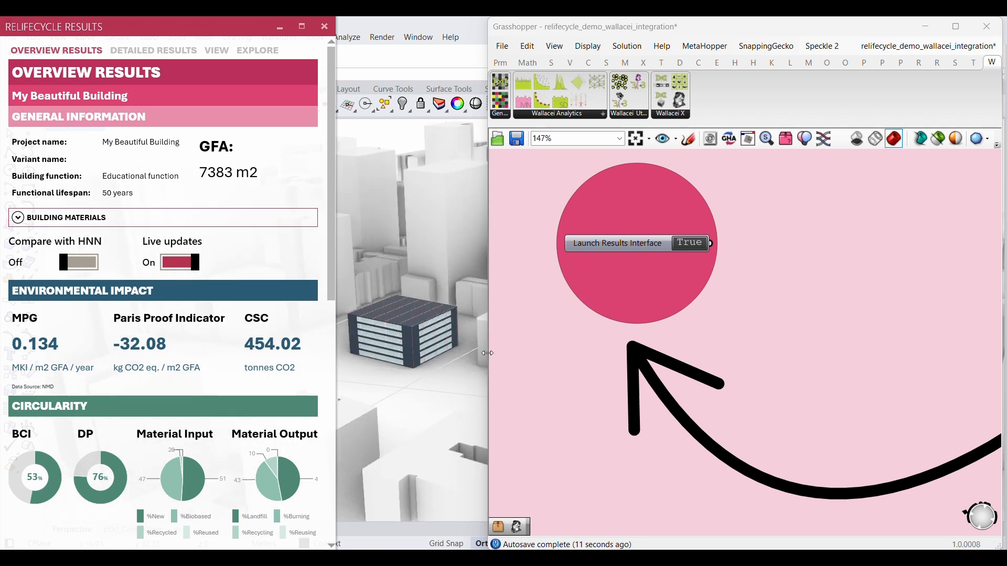
{"action": "left_click_drag", "start_coordinate": [487, 353], "coordinate": [570, 352]}
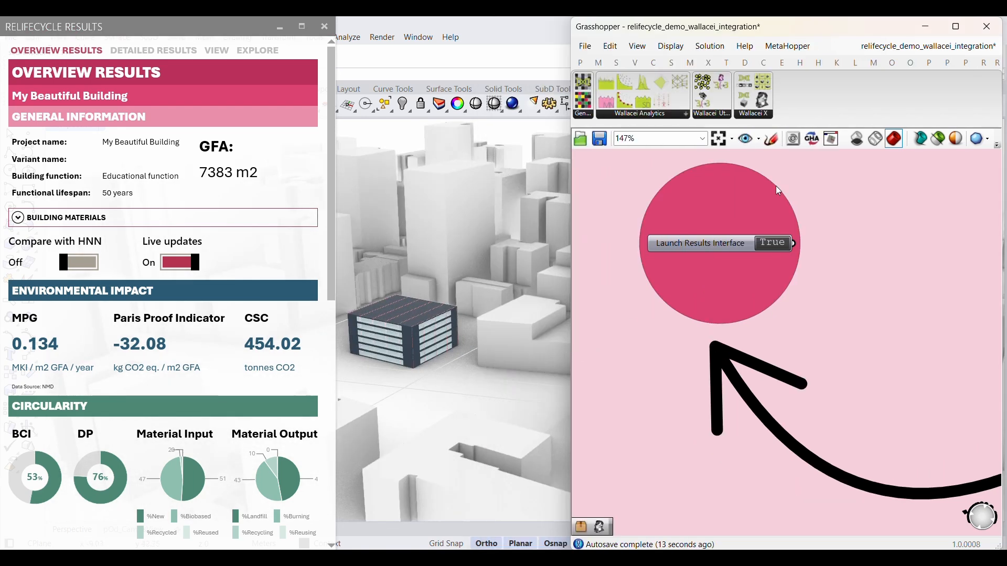
{"action": "left_click", "coordinate": [925, 26]}
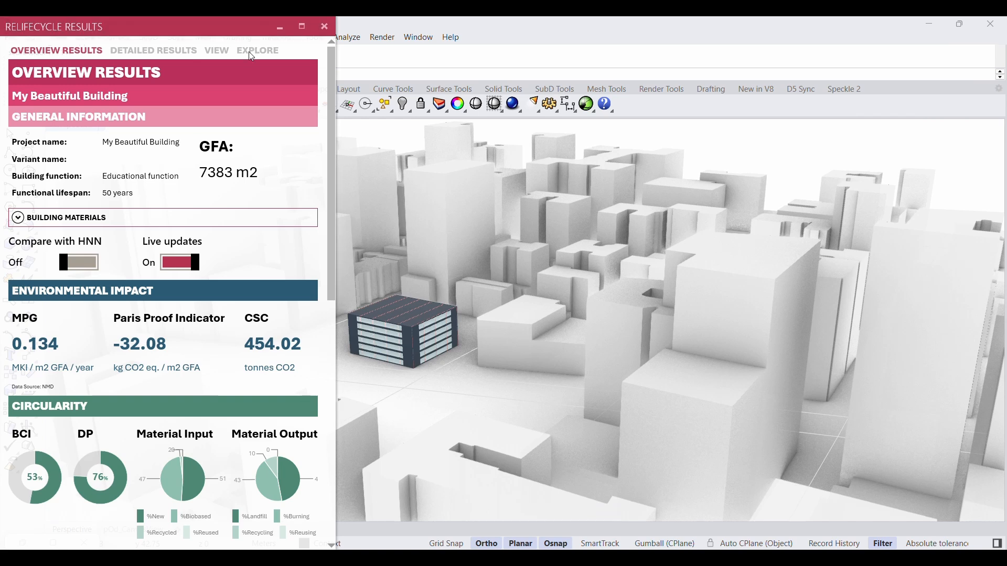
Step: Turn on Start exploring in the ReLifeCycle results to open the exploration settings, and enlarge the building in the viewport
{"action": "left_click", "coordinate": [252, 52]}
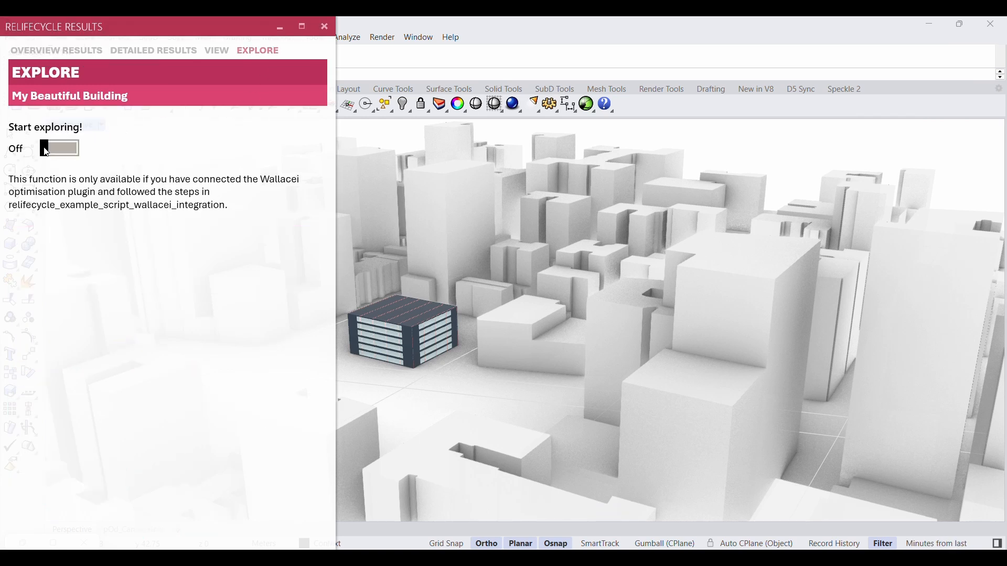
{"action": "left_click", "coordinate": [55, 151]}
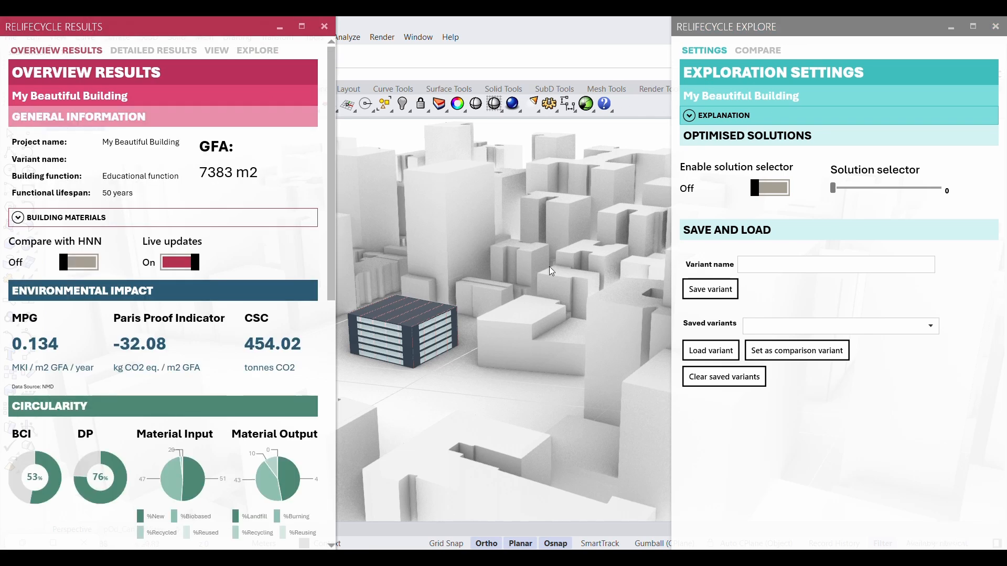
{"action": "scroll", "coordinate": [532, 309], "scroll_direction": "down", "scroll_amount": 7}
{"action": "scroll", "coordinate": [456, 327], "scroll_direction": "up", "scroll_amount": 4}
{"action": "scroll", "coordinate": [454, 329], "scroll_direction": "up", "scroll_amount": 4}
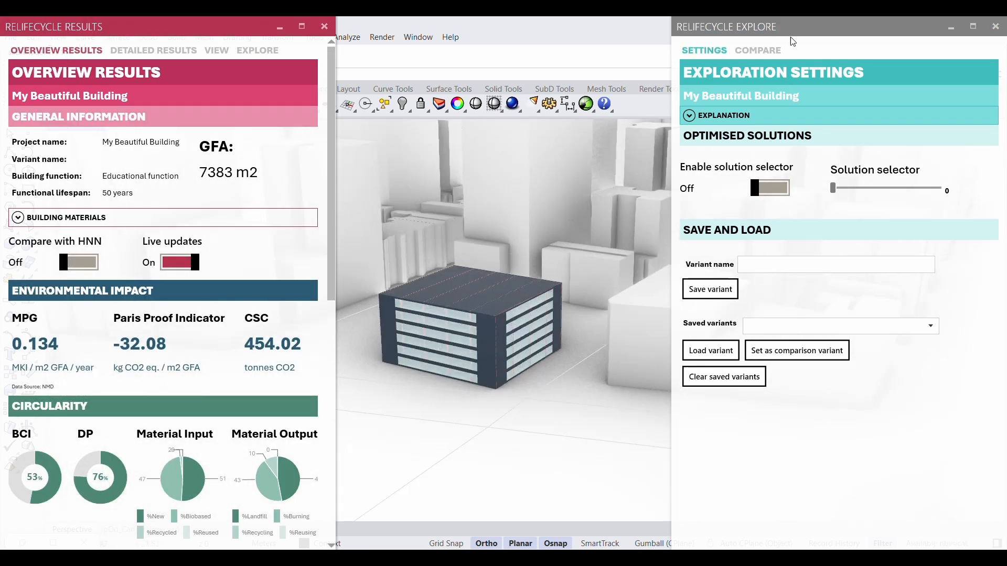
Step: Enable the solution selector and switch between optimised solutions 3 and 2
{"action": "left_click", "coordinate": [714, 65]}
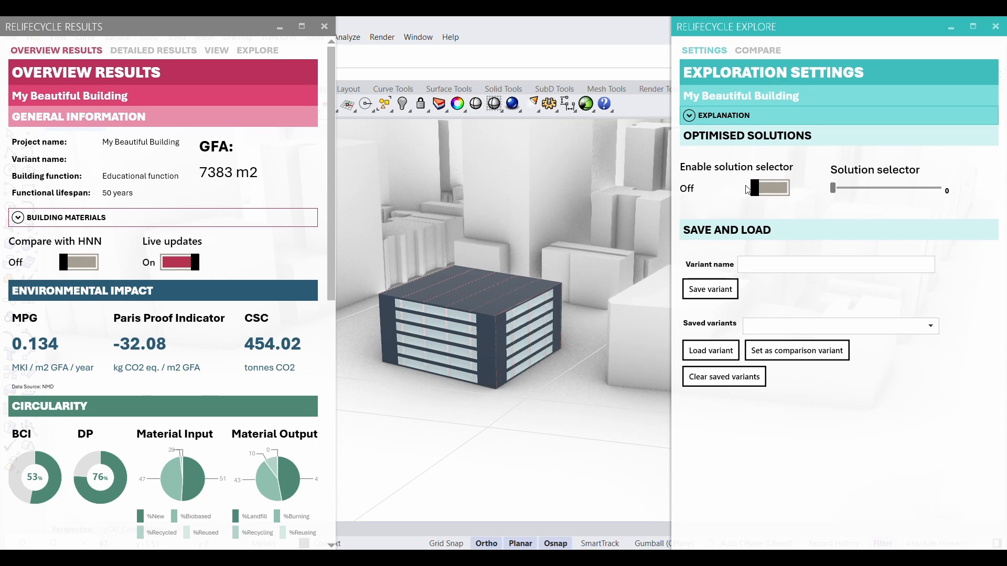
{"action": "left_click", "coordinate": [768, 189]}
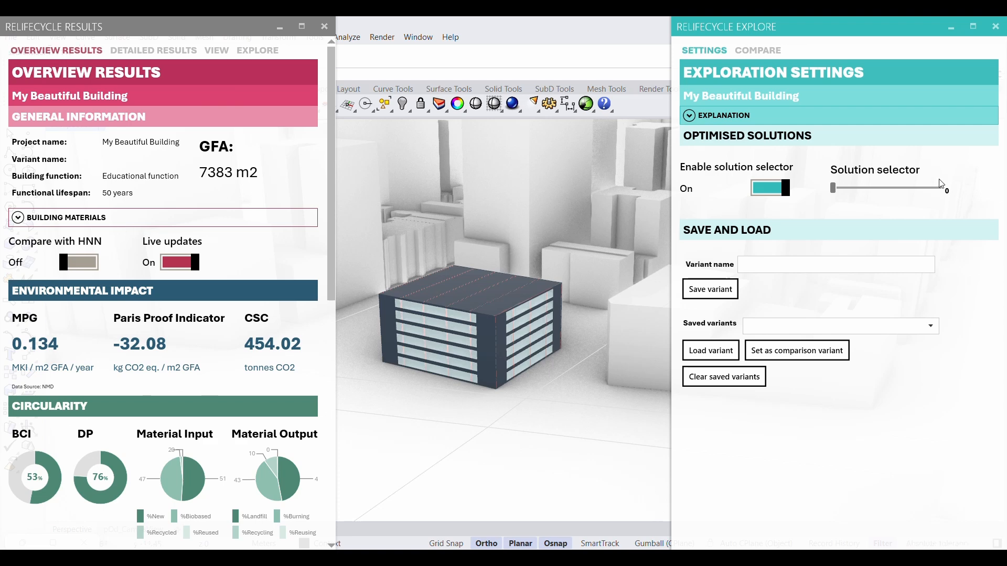
{"action": "left_click_drag", "start_coordinate": [833, 191], "coordinate": [868, 192]}
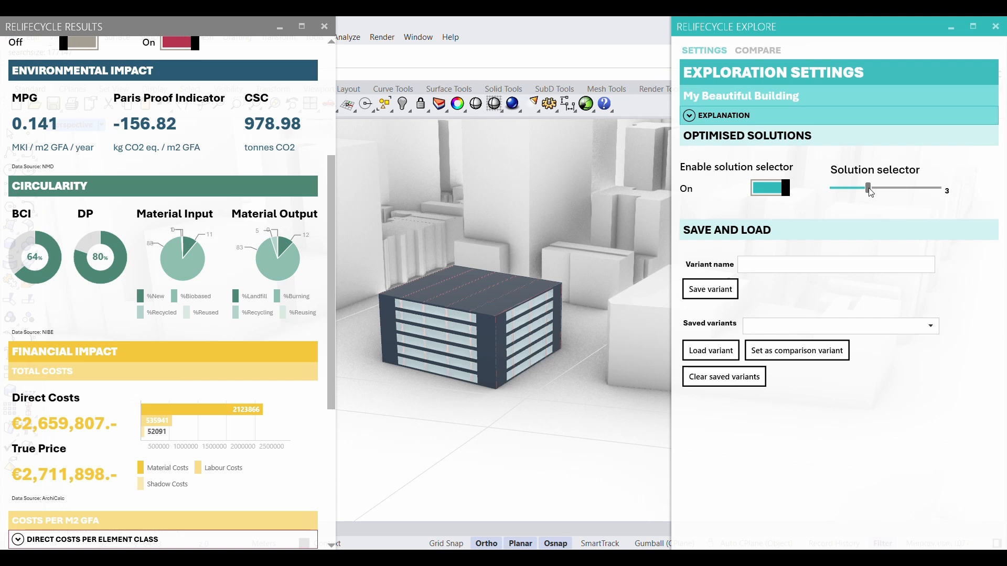
{"action": "mouse_move", "coordinate": [868, 191]}
{"action": "left_mouse_down"}
{"action": "mouse_move", "coordinate": [904, 190]}
{"action": "mouse_move", "coordinate": [863, 189]}
{"action": "left_mouse_up"}
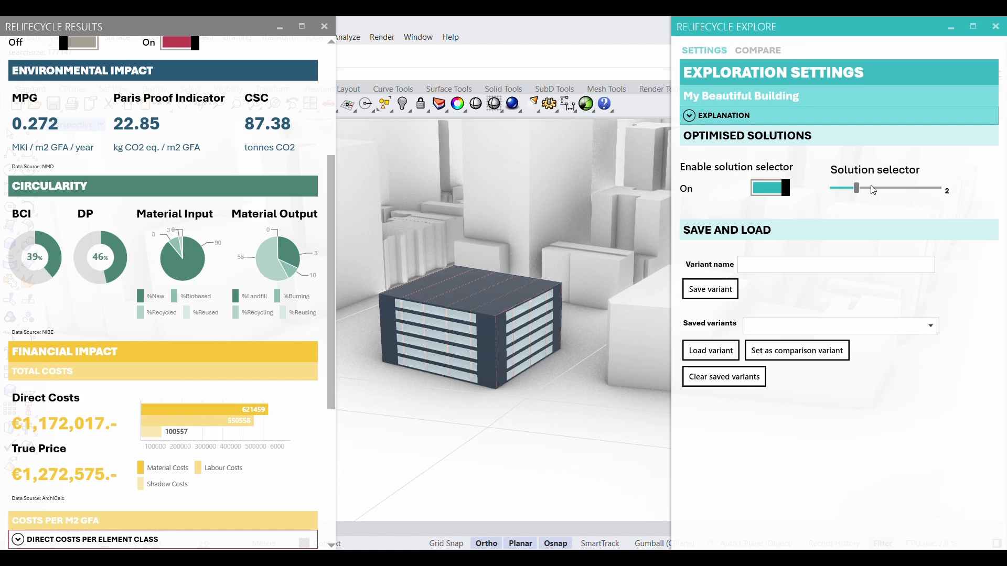
Step: Expand the building materials list in the overview results and try solution 4 before settling on solution 2
{"action": "scroll", "coordinate": [134, 177], "scroll_direction": "up", "scroll_amount": 3}
{"action": "scroll", "coordinate": [135, 177], "scroll_direction": "up", "scroll_amount": 2}
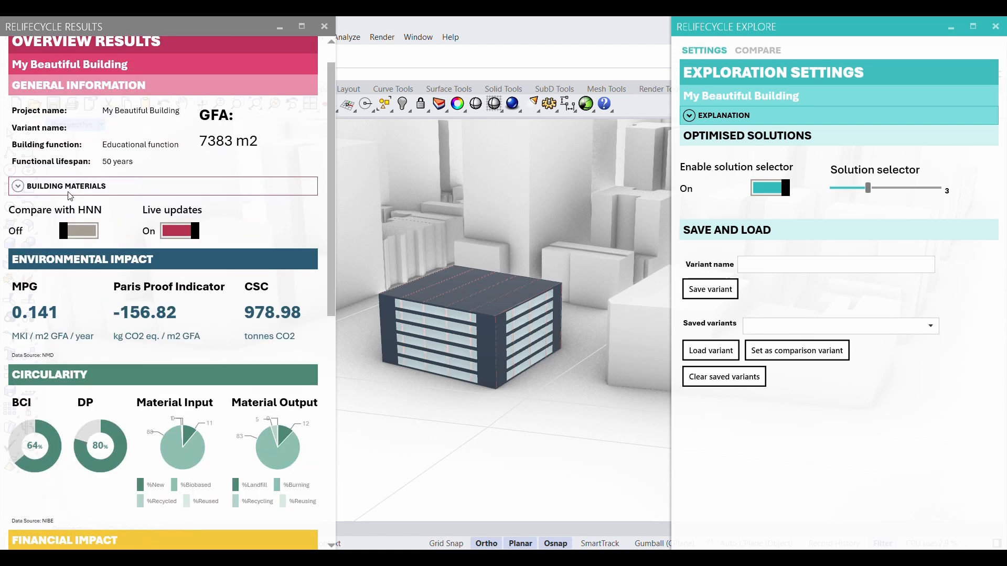
{"action": "left_click", "coordinate": [93, 186]}
{"action": "scroll", "coordinate": [93, 187], "scroll_direction": "down", "scroll_amount": 1}
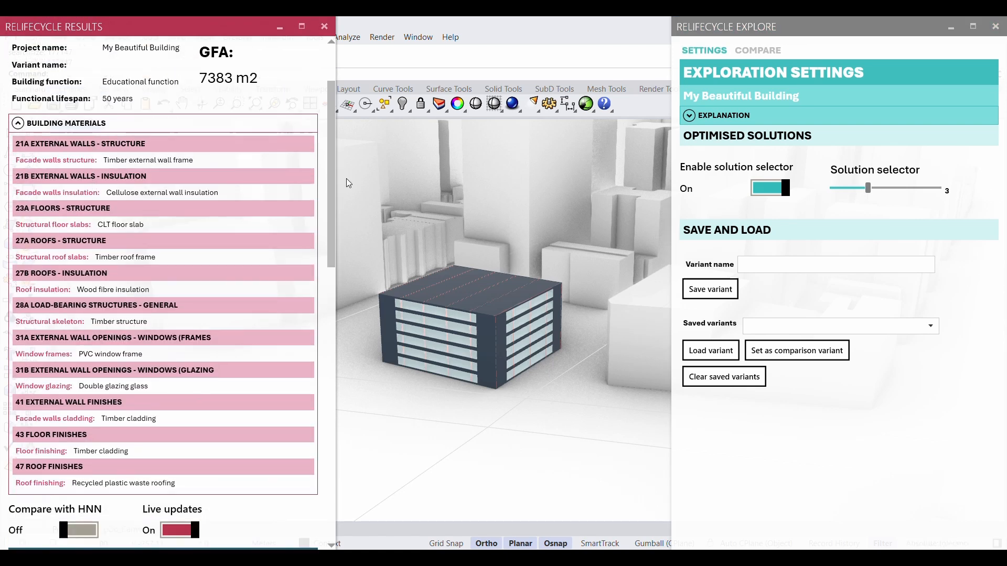
{"action": "left_click", "coordinate": [886, 193]}
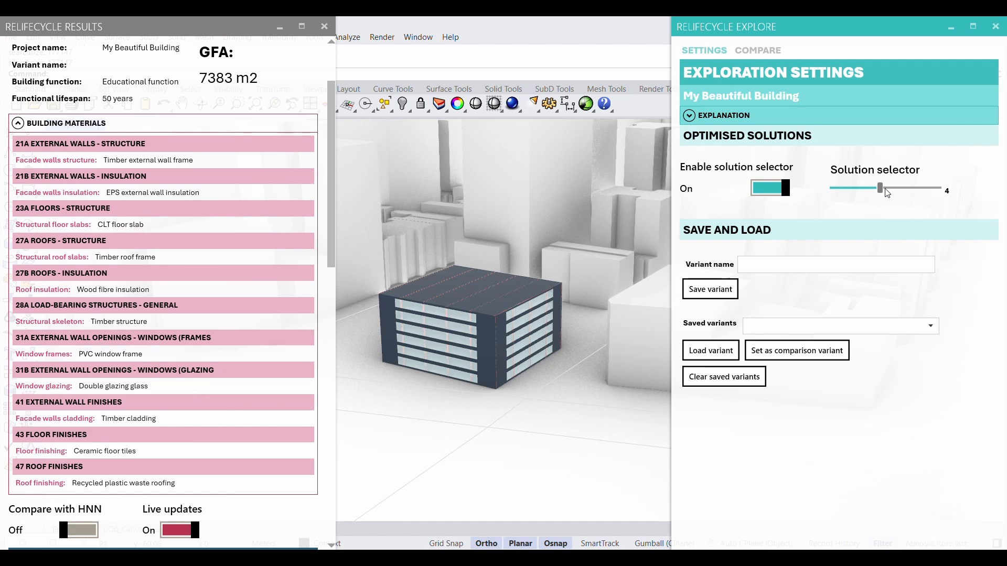
{"action": "left_click_drag", "start_coordinate": [886, 193], "coordinate": [856, 194]}
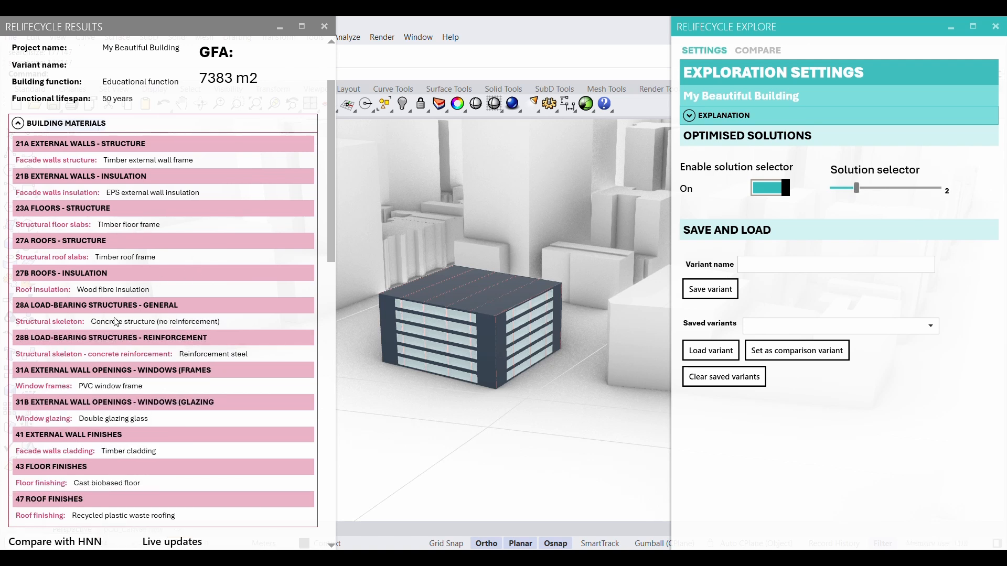
Step: Save the selected solution as a variant named Concrete structure and check the list of saved variants
{"action": "left_click", "coordinate": [765, 267]}
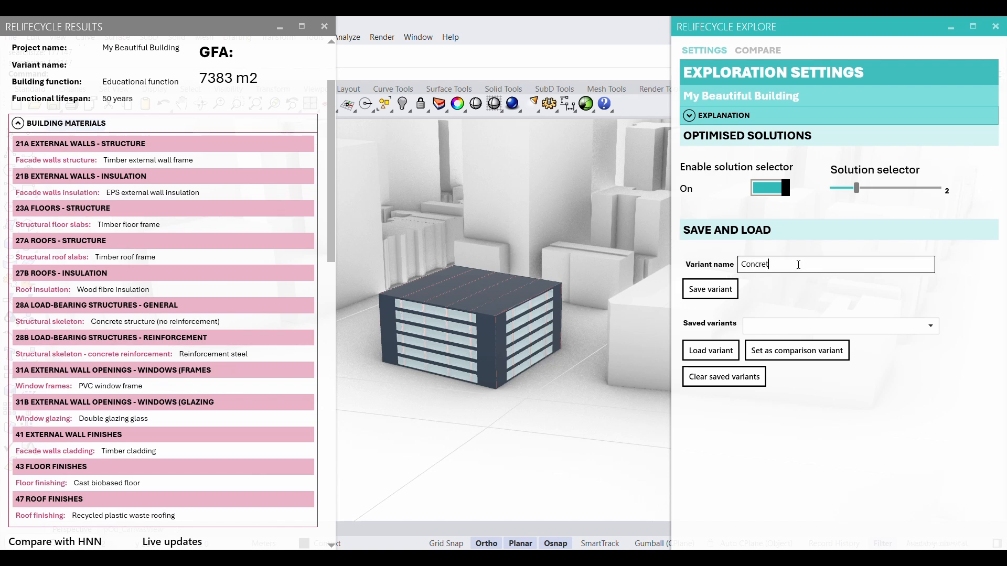
{"action": "type", "text": "Concrete structure"}
{"action": "left_click", "coordinate": [732, 287]}
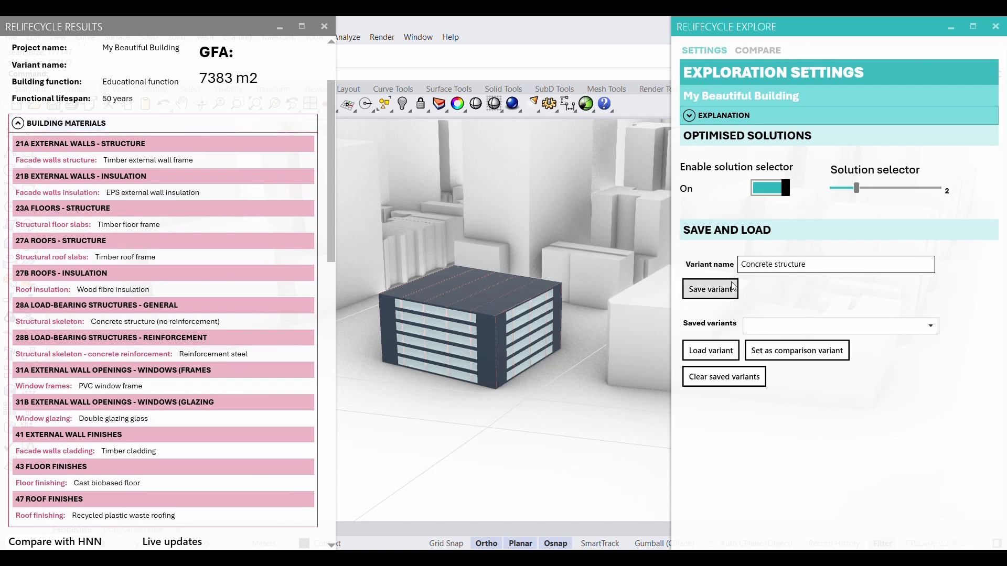
{"action": "left_click", "coordinate": [780, 327]}
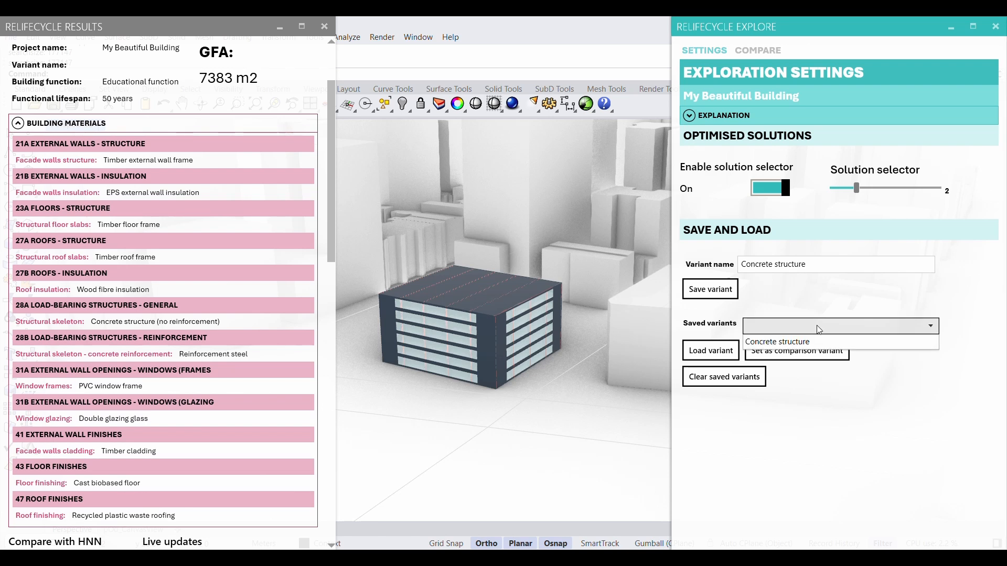
{"action": "left_click", "coordinate": [826, 326]}
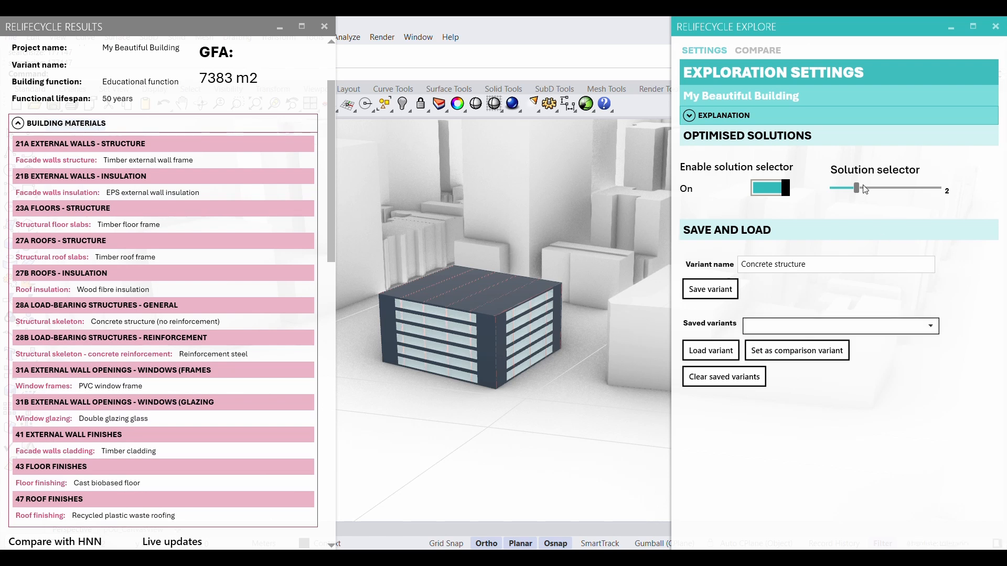
Step: Select optimised solution 3 and save it as a variant named Timber structure
{"action": "left_click_drag", "start_coordinate": [857, 190], "coordinate": [873, 189]}
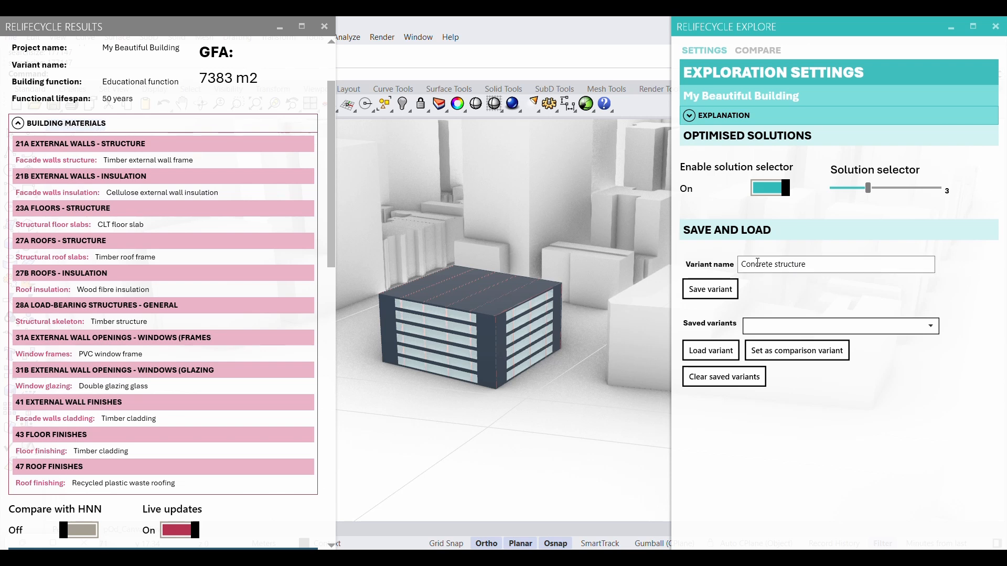
{"action": "double_click", "coordinate": [757, 262]}
{"action": "key", "text": "BackSpace"}
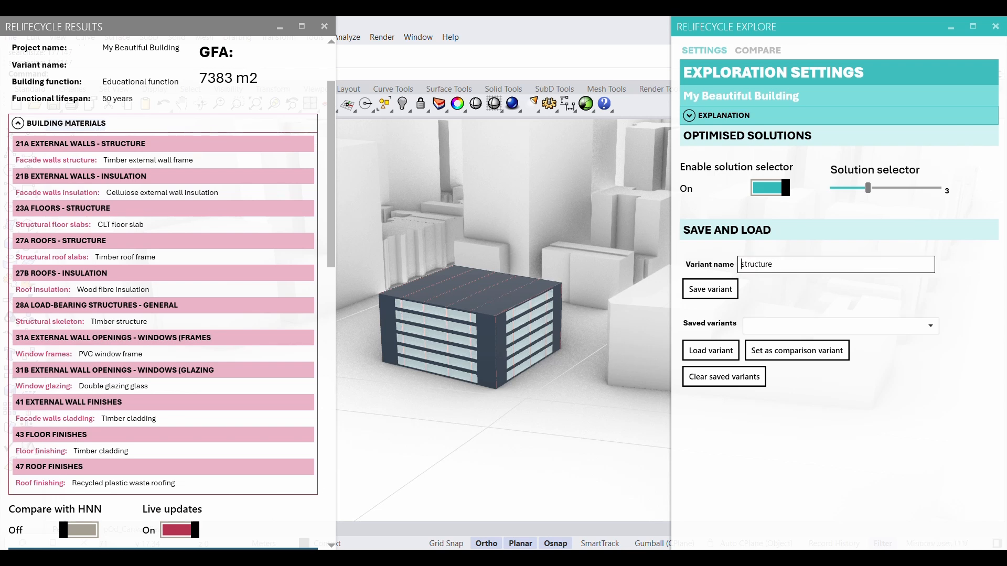
{"action": "type", "text": "Timber"}
{"action": "left_click", "coordinate": [711, 288]}
Step: With the building materials list collapsed, load the saved Timber structure variant and set it as the comparison variant
{"action": "left_click", "coordinate": [900, 327]}
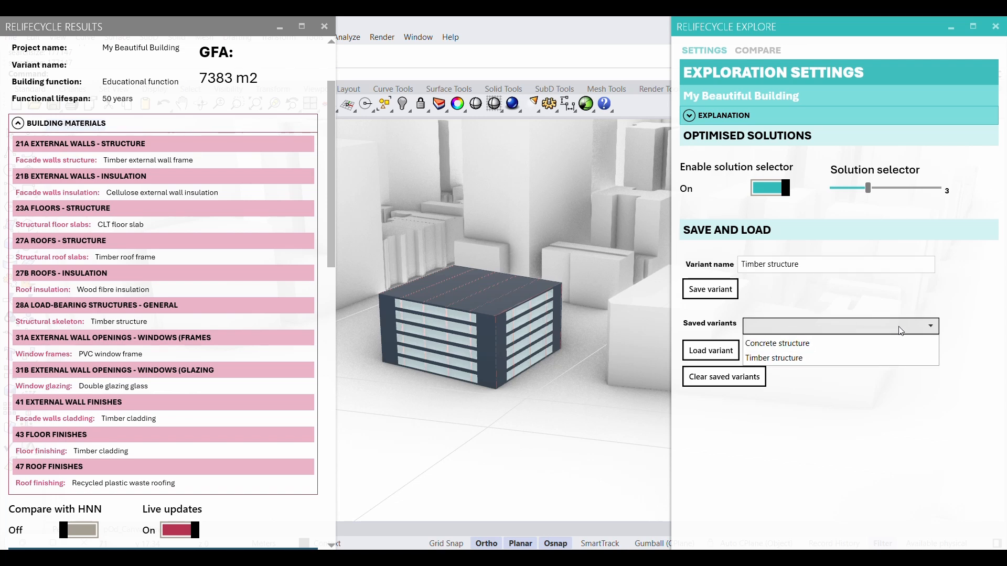
{"action": "left_click", "coordinate": [827, 361]}
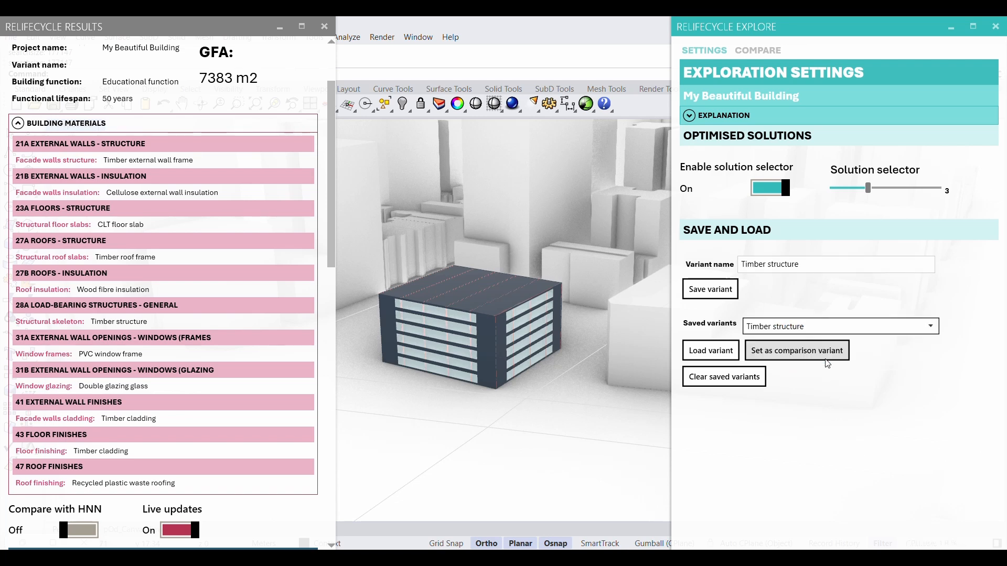
{"action": "scroll", "coordinate": [63, 217], "scroll_direction": "up", "scroll_amount": 3}
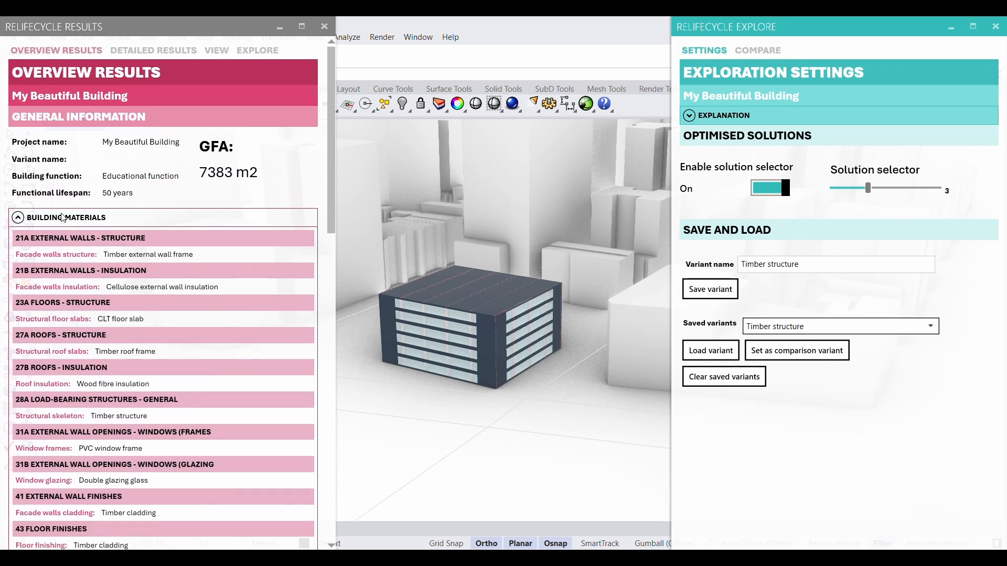
{"action": "left_click", "coordinate": [44, 216]}
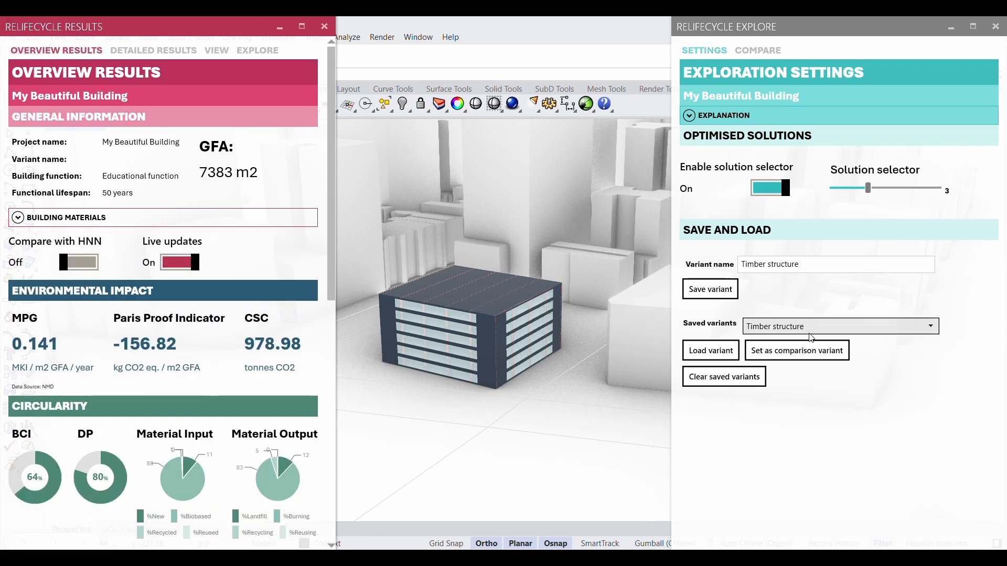
{"action": "left_click", "coordinate": [712, 357]}
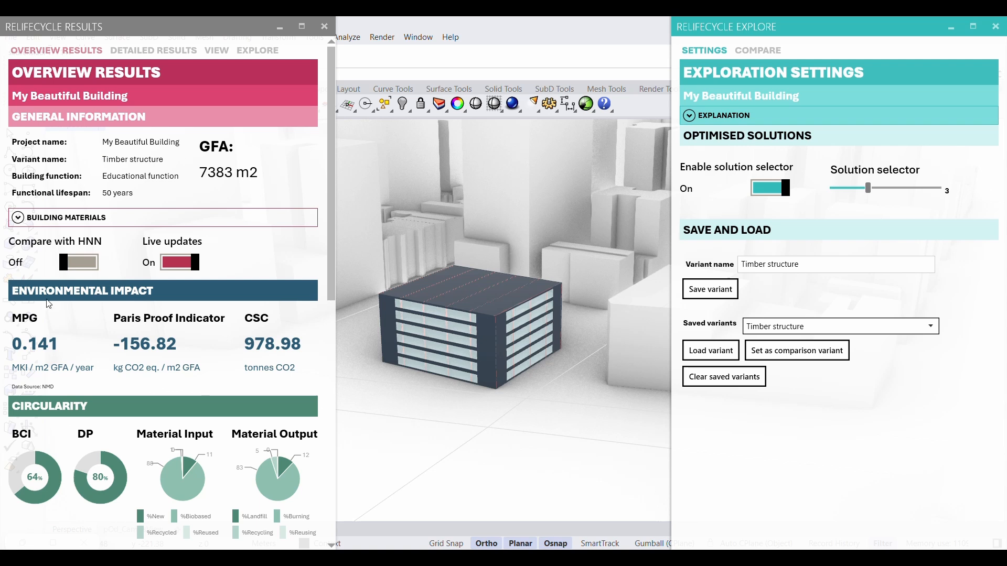
{"action": "left_click", "coordinate": [794, 356]}
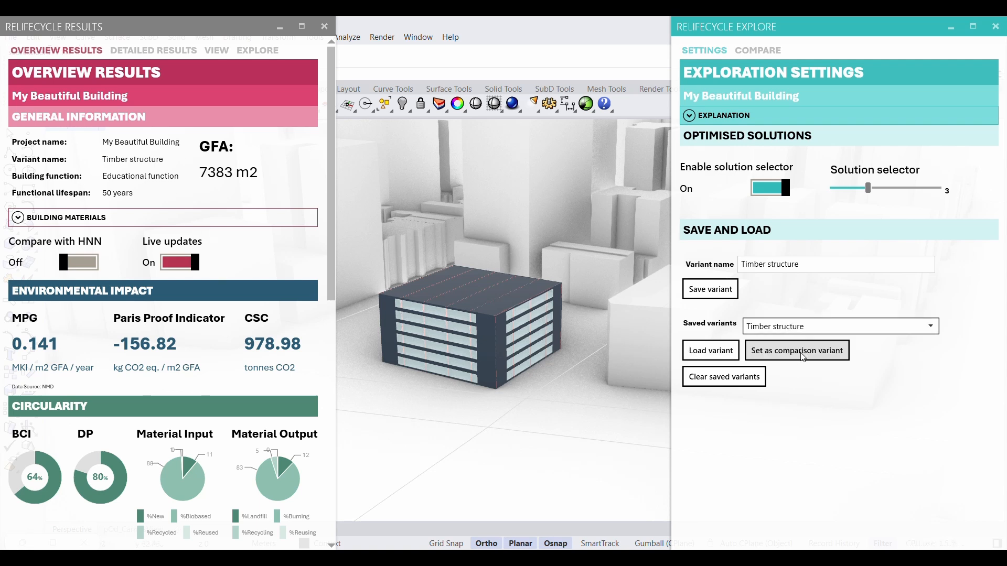
Step: Load the saved Concrete structure variant as the current design
{"action": "left_click", "coordinate": [899, 324]}
{"action": "left_click", "coordinate": [768, 344]}
{"action": "left_click", "coordinate": [714, 355]}
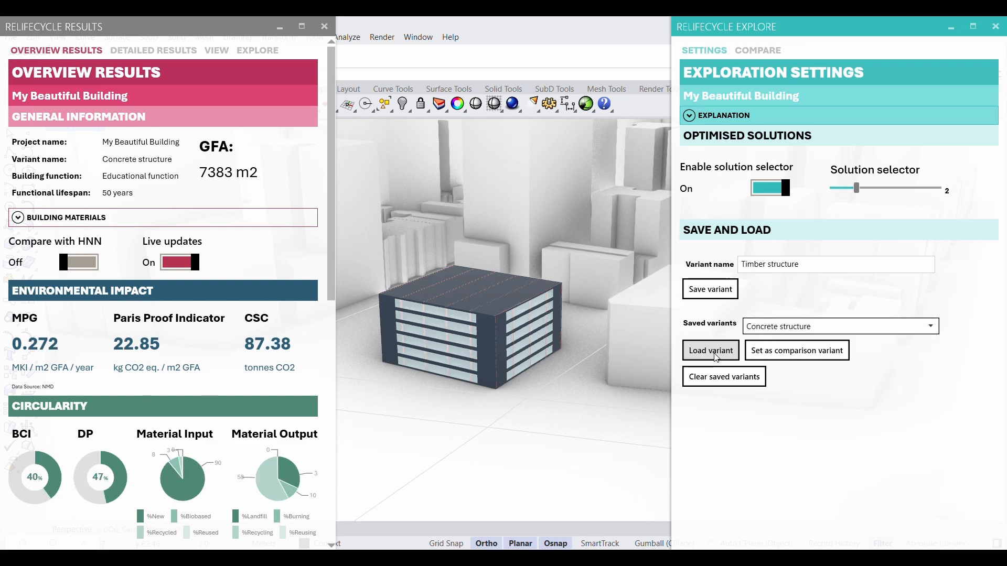
Step: Open the comparison results and examine the environmental, circularity and financial figures of Timber structure against those of Concrete structure
{"action": "left_click", "coordinate": [763, 51]}
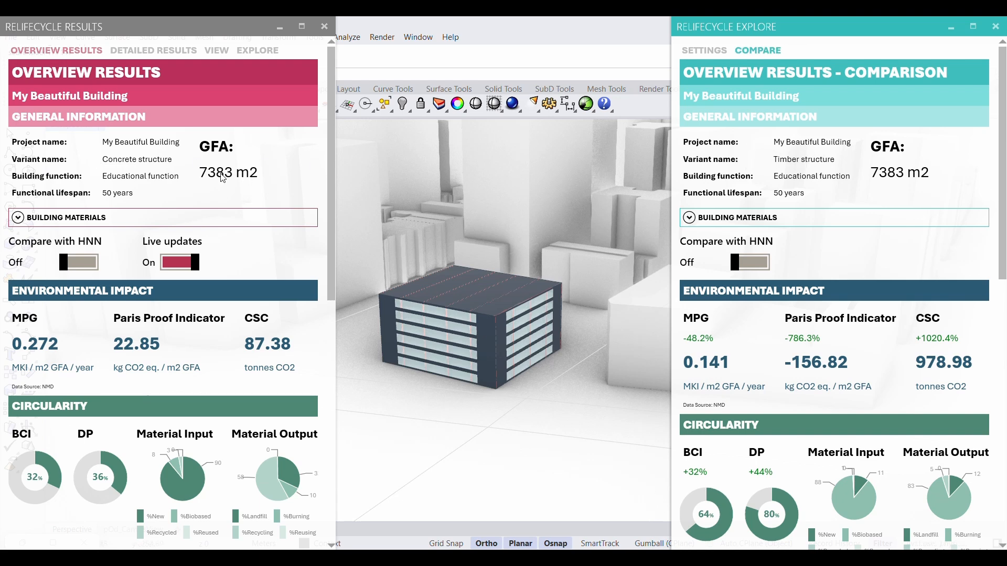
{"action": "scroll", "coordinate": [170, 186], "scroll_direction": "down", "scroll_amount": 2}
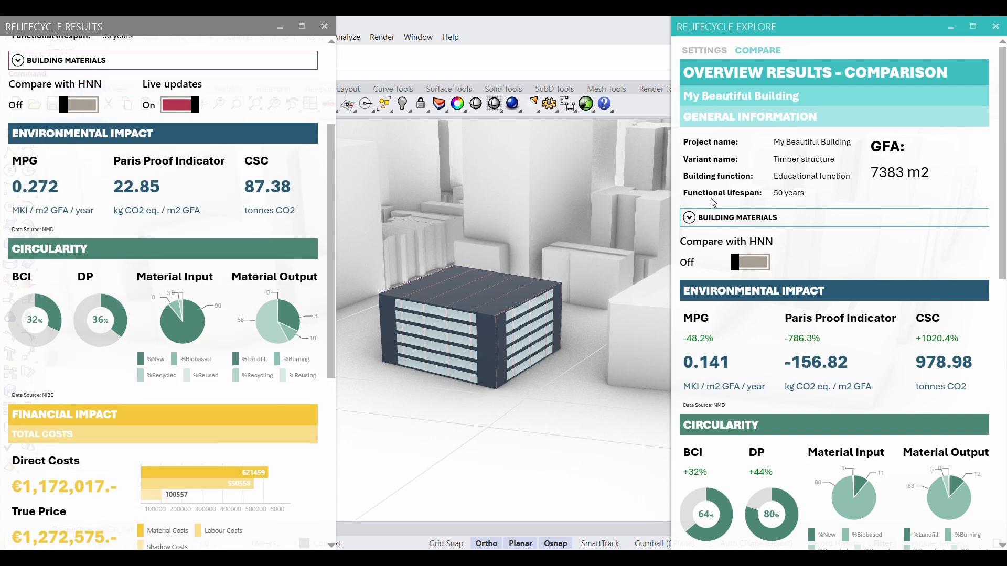
{"action": "scroll", "coordinate": [821, 181], "scroll_direction": "down", "scroll_amount": 3}
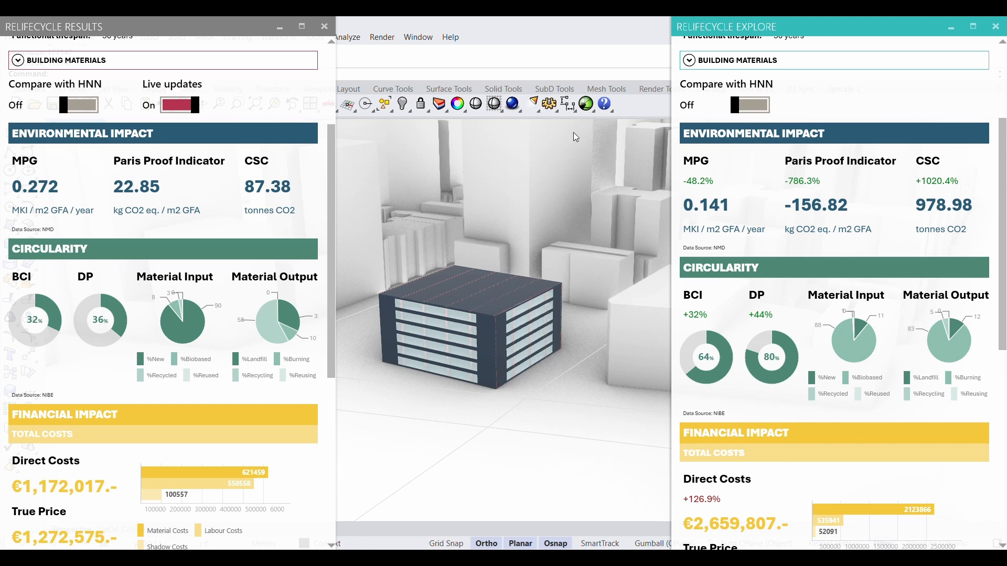
{"action": "mouse_move", "coordinate": [729, 189]}
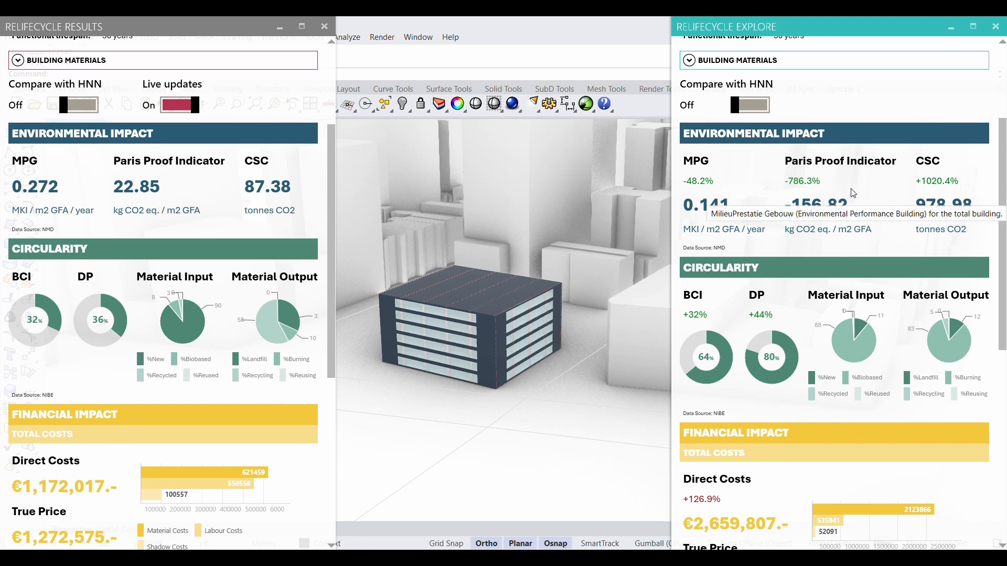
{"action": "scroll", "coordinate": [853, 193], "scroll_direction": "down", "scroll_amount": 1}
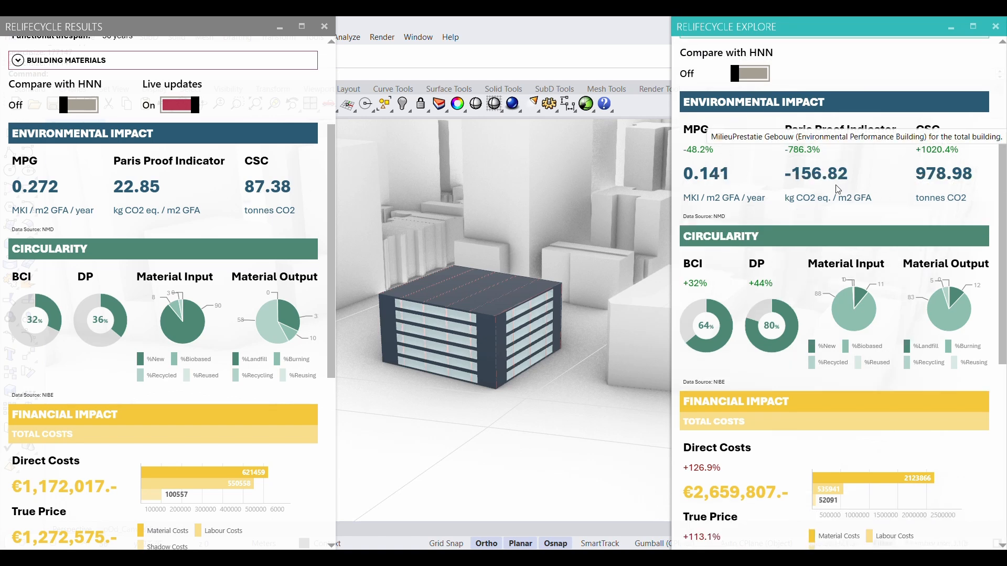
{"action": "scroll", "coordinate": [837, 189], "scroll_direction": "down", "scroll_amount": 1}
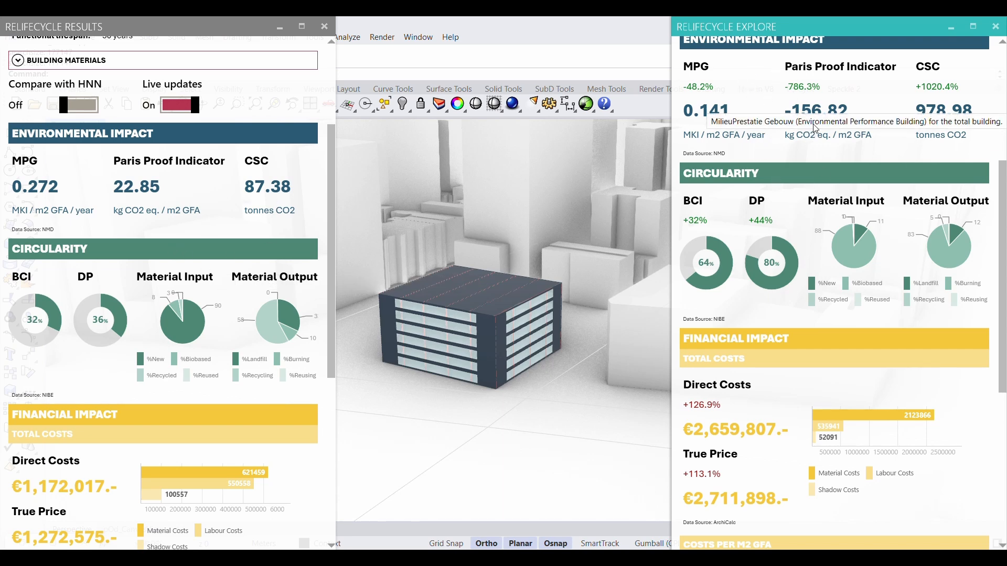
{"action": "mouse_move", "coordinate": [887, 297]}
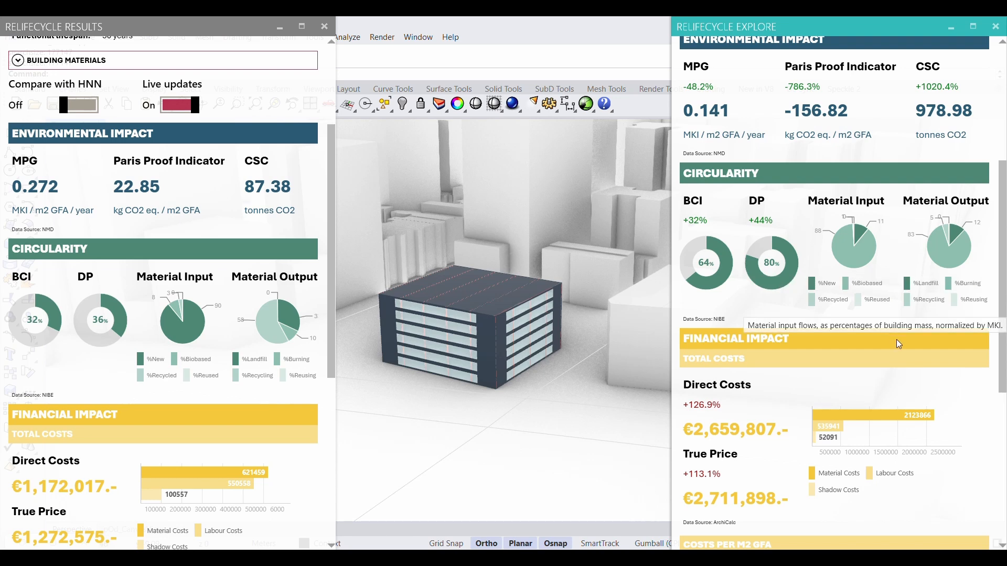
{"action": "scroll", "coordinate": [807, 358], "scroll_direction": "down", "scroll_amount": 1}
{"action": "scroll", "coordinate": [195, 311], "scroll_direction": "down", "scroll_amount": 3}
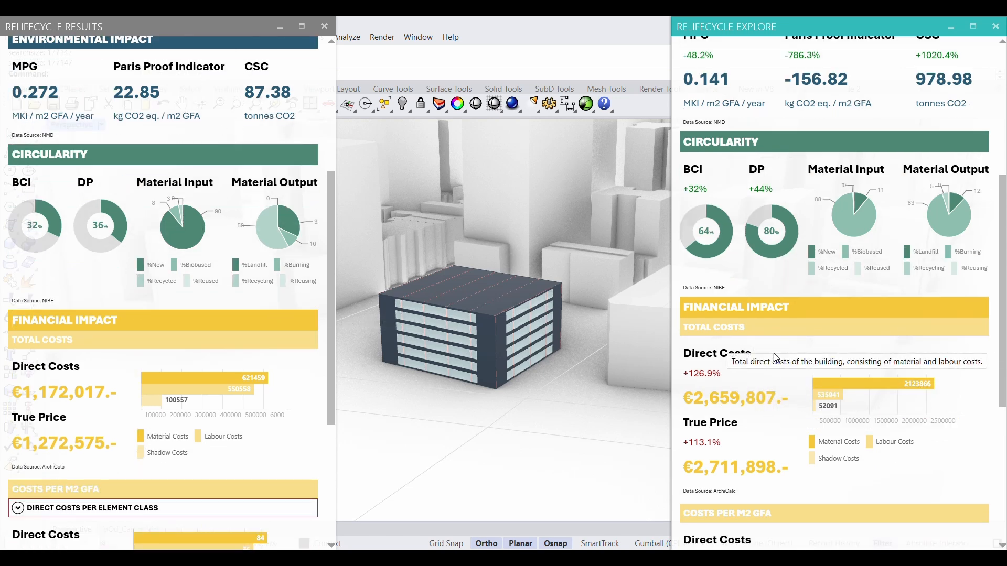
{"action": "mouse_move", "coordinate": [828, 267]}
{"action": "mouse_move", "coordinate": [812, 374]}
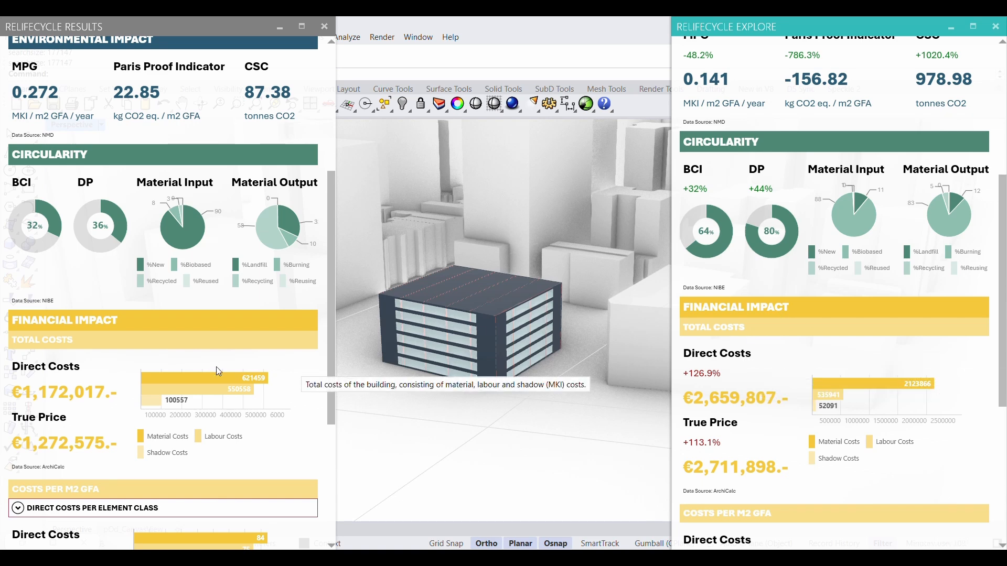
{"action": "scroll", "coordinate": [237, 316], "scroll_direction": "up", "scroll_amount": 5}
{"action": "scroll", "coordinate": [955, 291], "scroll_direction": "up", "scroll_amount": 5}
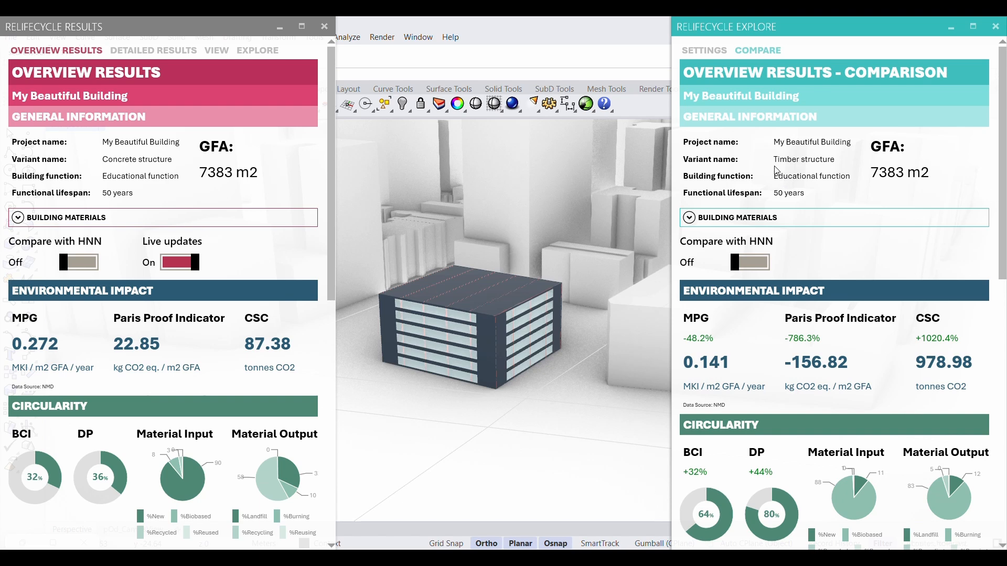
Step: Return to the exploration settings and turn off the solution selector
{"action": "left_click", "coordinate": [704, 50]}
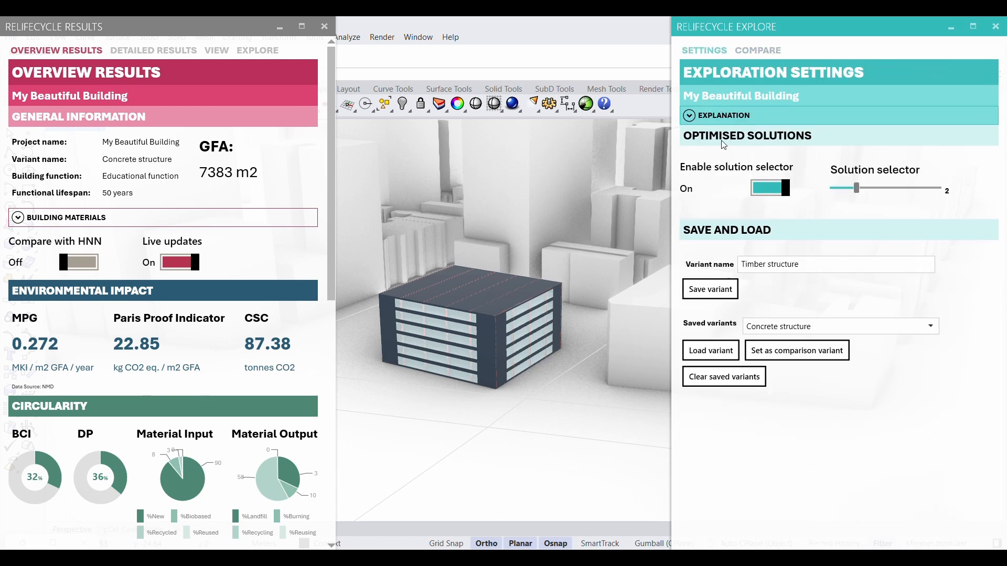
{"action": "left_click", "coordinate": [773, 191]}
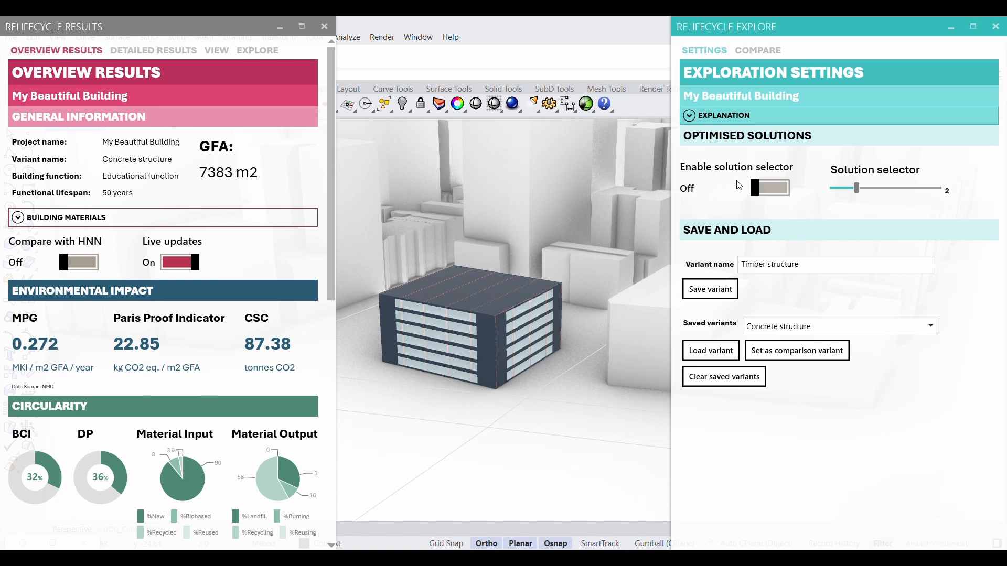